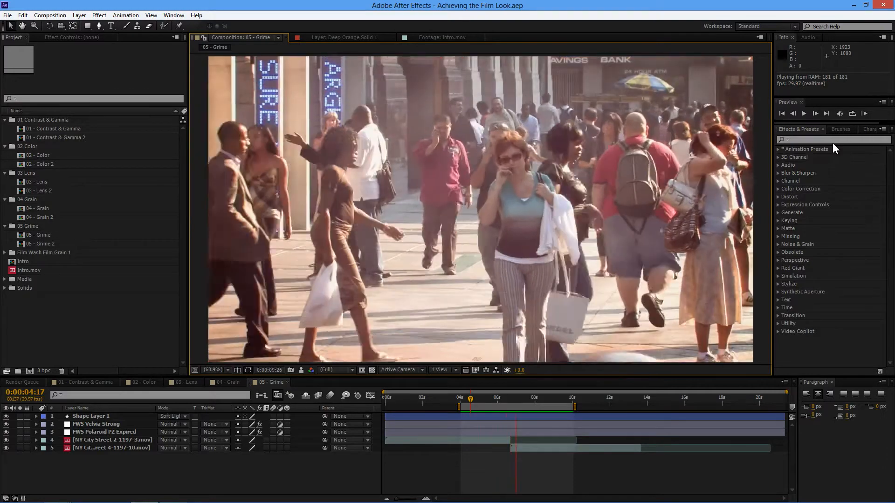
Scrub to about 0:00:07:11 in the 05 - Grime composition and RAM-preview the graded footage.
key(space)
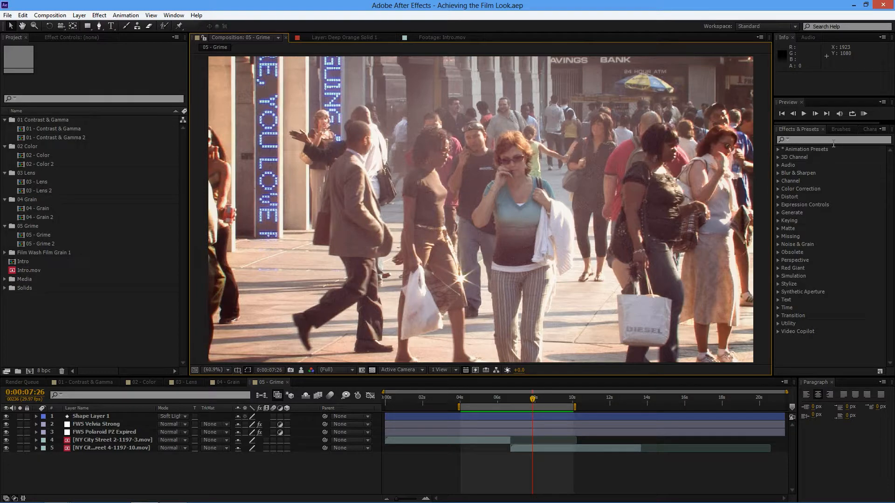
drag(476, 399, 524, 400)
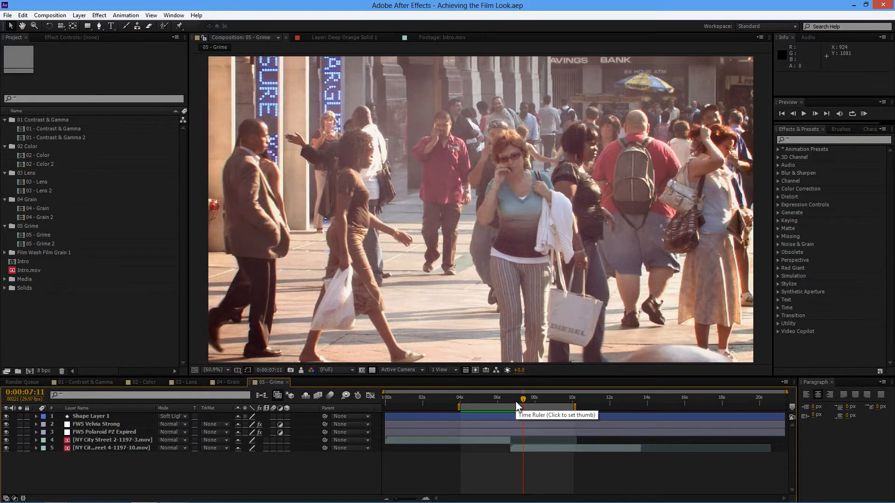
key(KP_0)
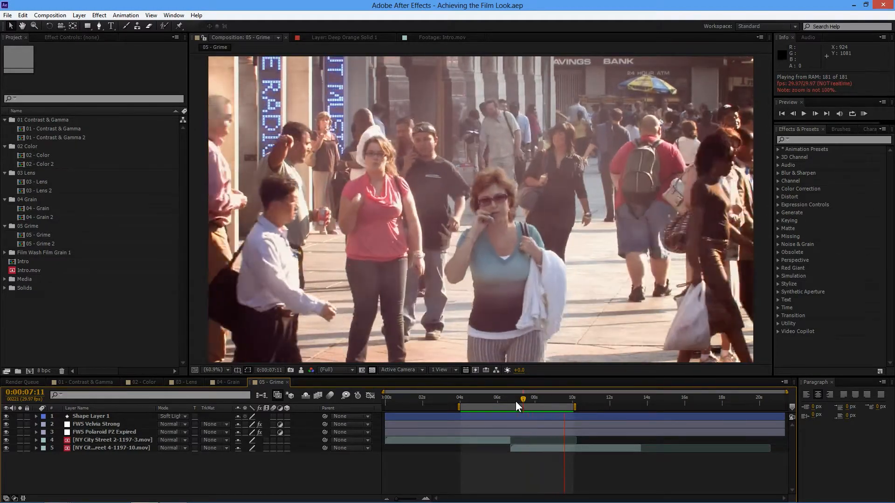
key(space)
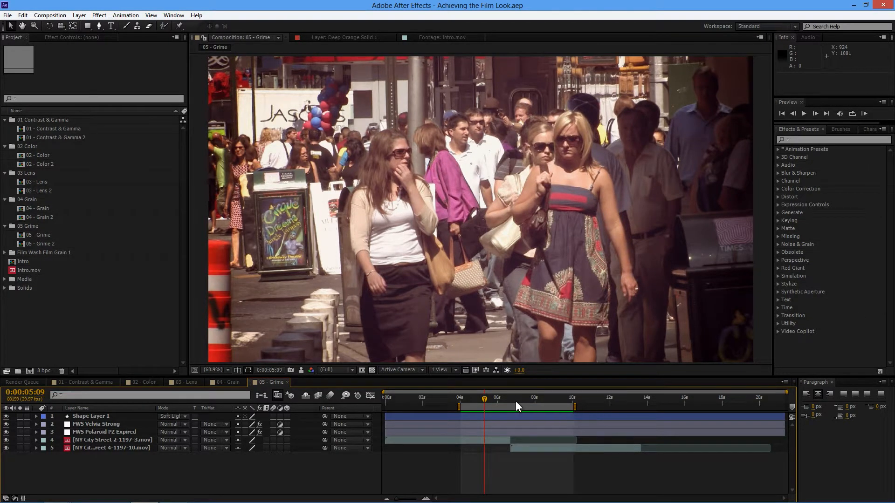
Create a new solid layer named Film Flicker at the composition's size.
click(79, 15)
mouse_move(105, 26)
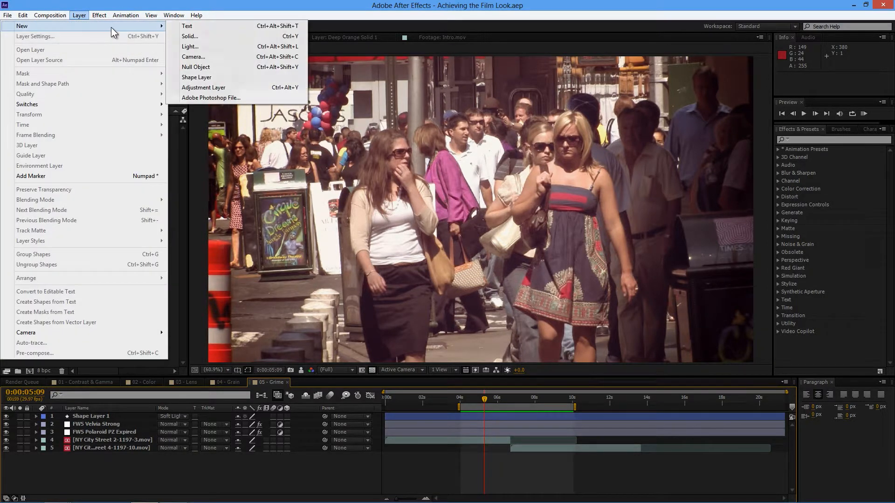
click(231, 41)
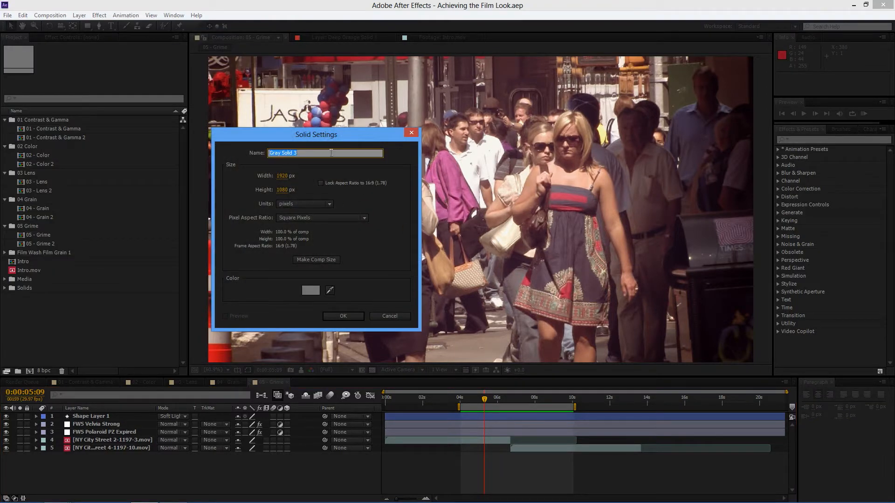
text(Film Flicker)
key(Return)
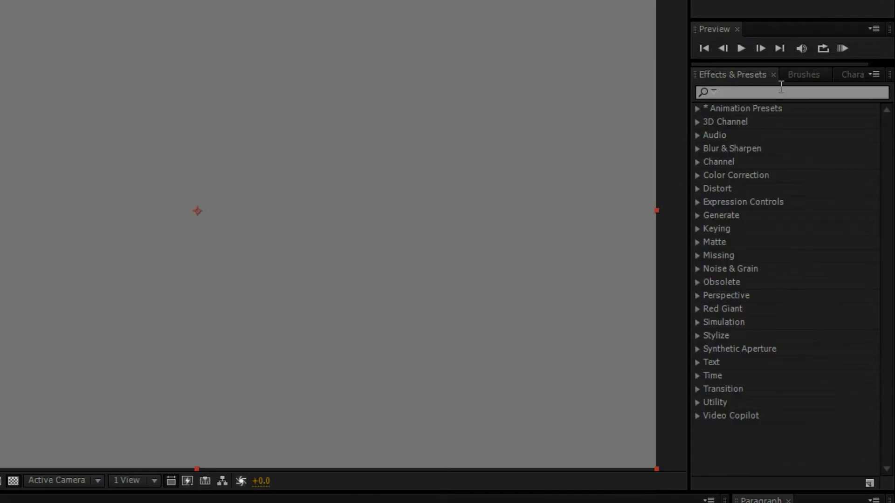
Search the effects for flicker, apply the Film Wash Vol.3 preset FW-Film Flicker to the solid, and preview it.
click(824, 138)
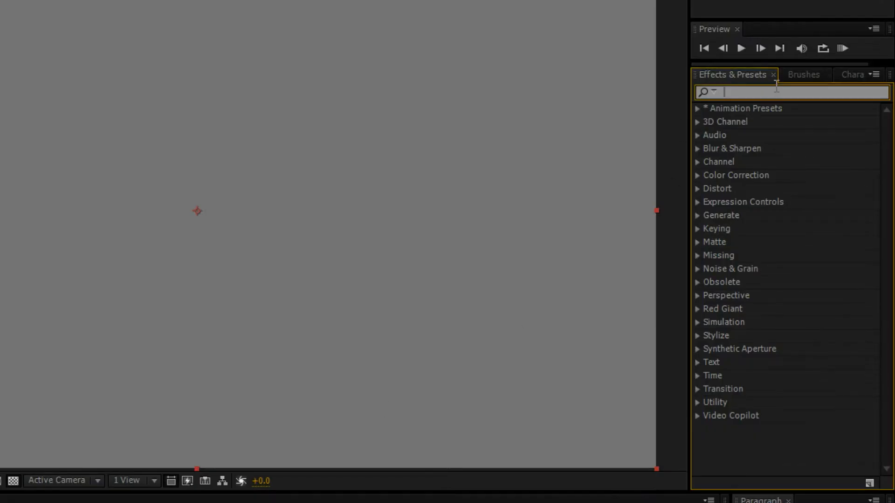
text(flicker)
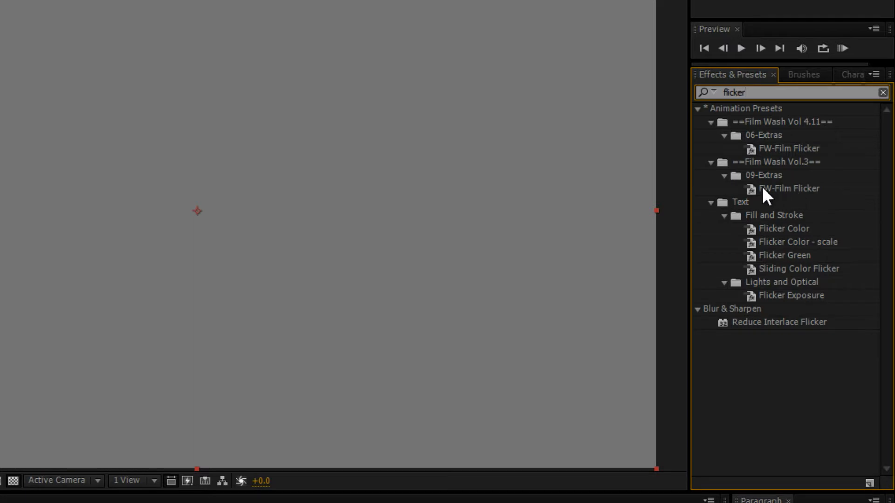
drag(790, 186, 258, 286)
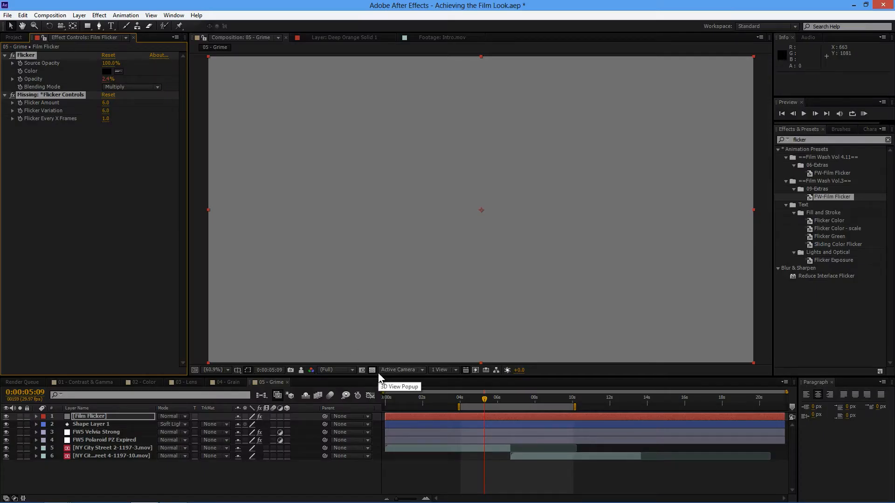
key(KP_0)
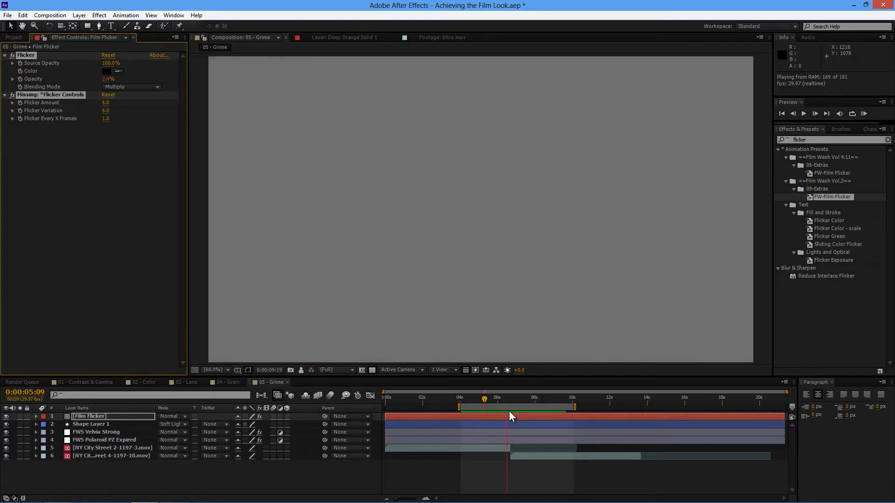
key(space)
Set the Film Flicker layer's blending mode to Overlay and RAM-preview the flicker over the footage.
click(171, 416)
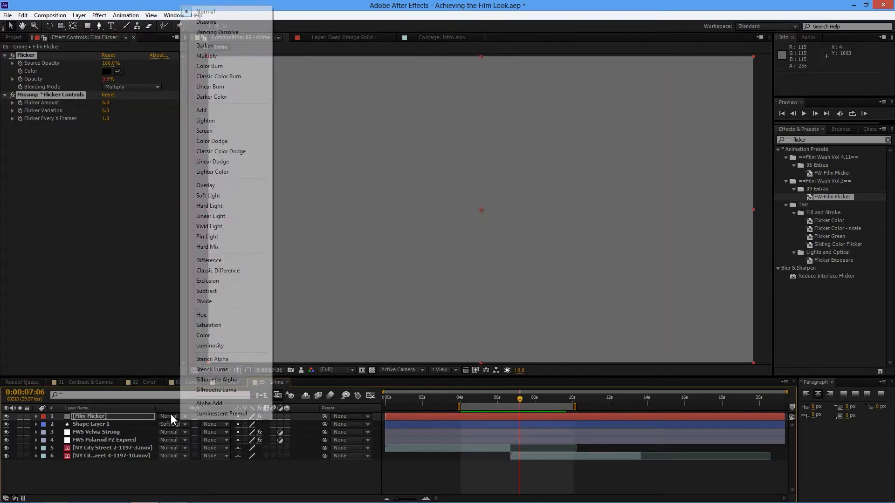
click(236, 185)
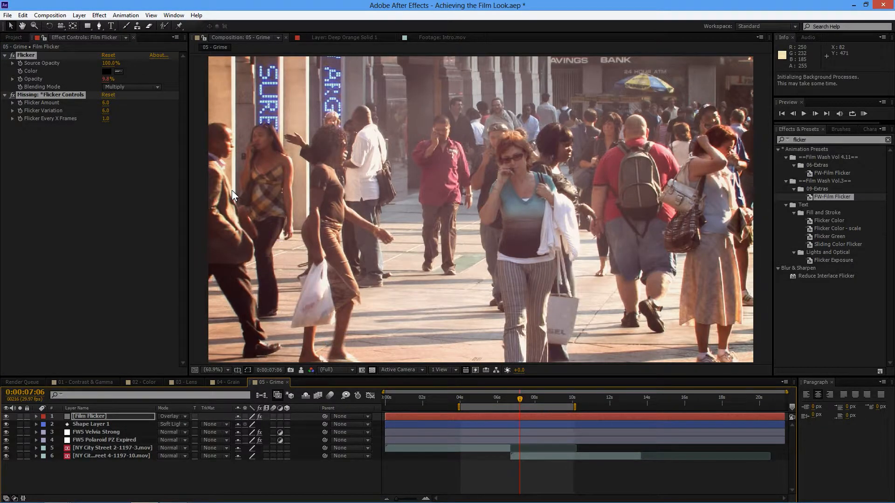
key(KP_0)
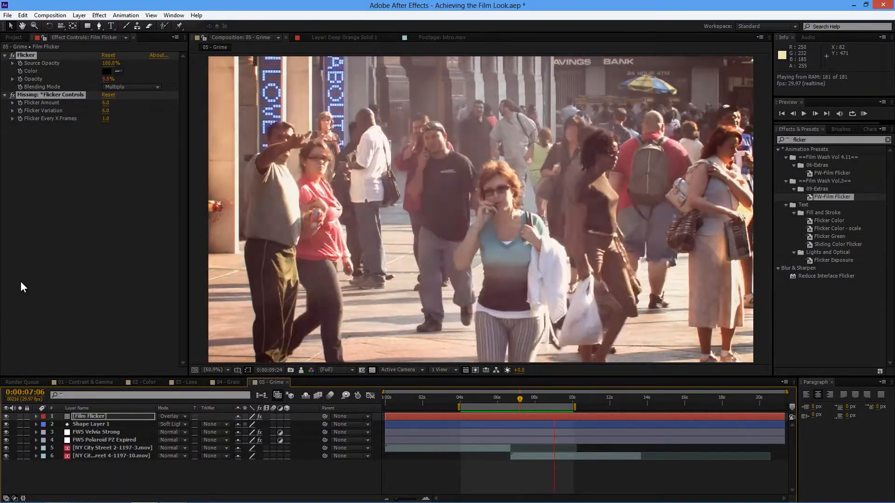
key(space)
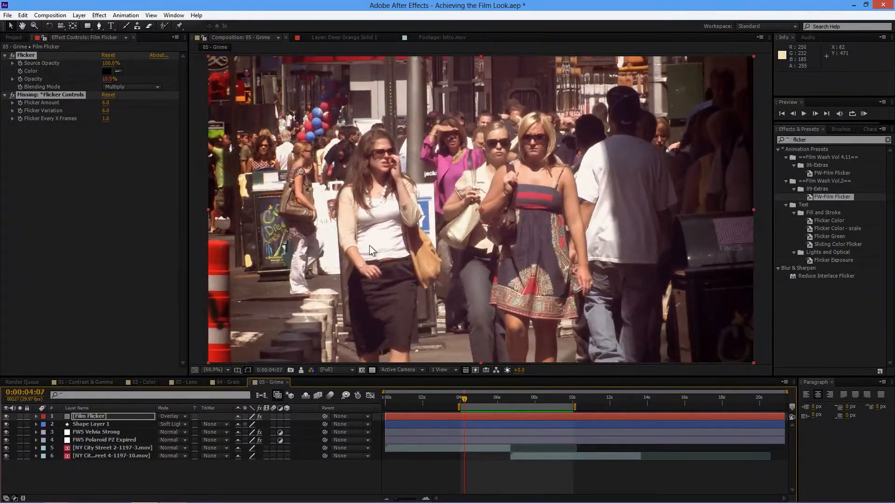
Set Flicker Amount to 10 and Flicker Variation to 9, checking the flicker across several frames.
click(71, 78)
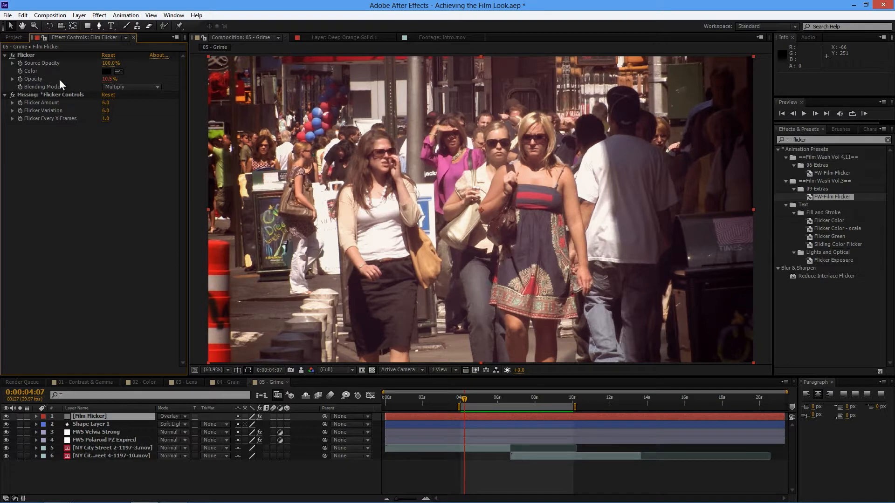
click(6, 55)
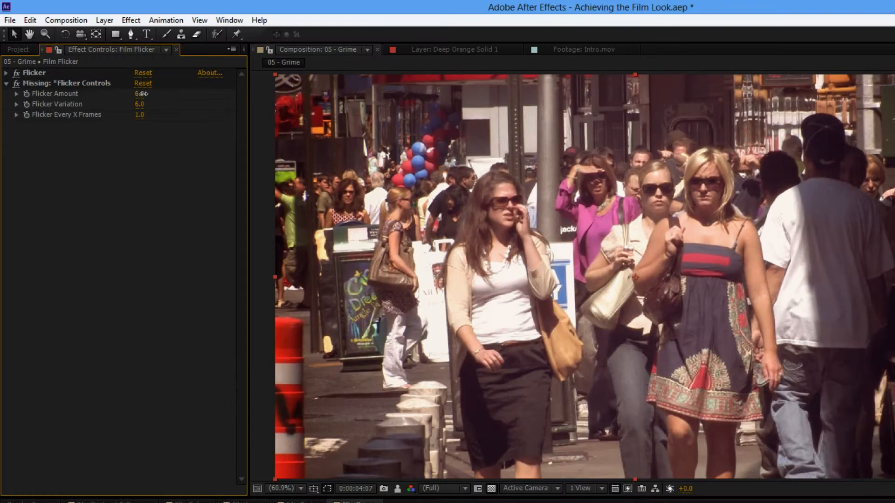
drag(108, 71, 131, 72)
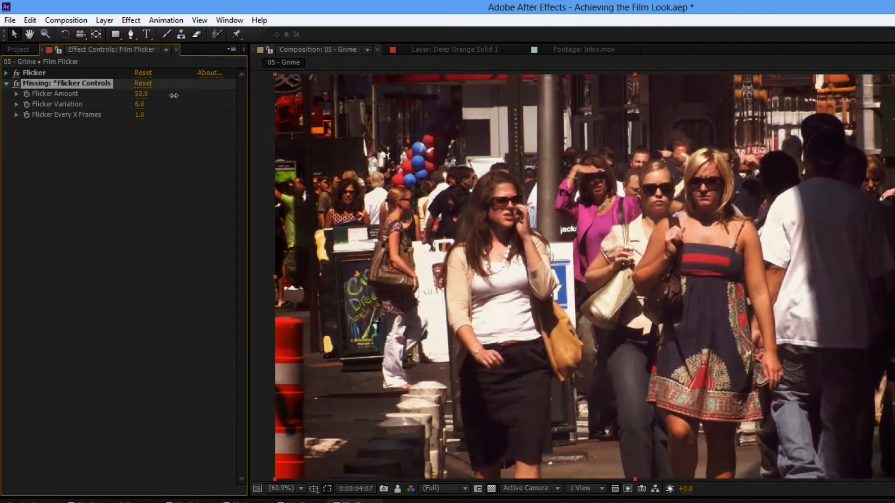
drag(174, 95, 139, 104)
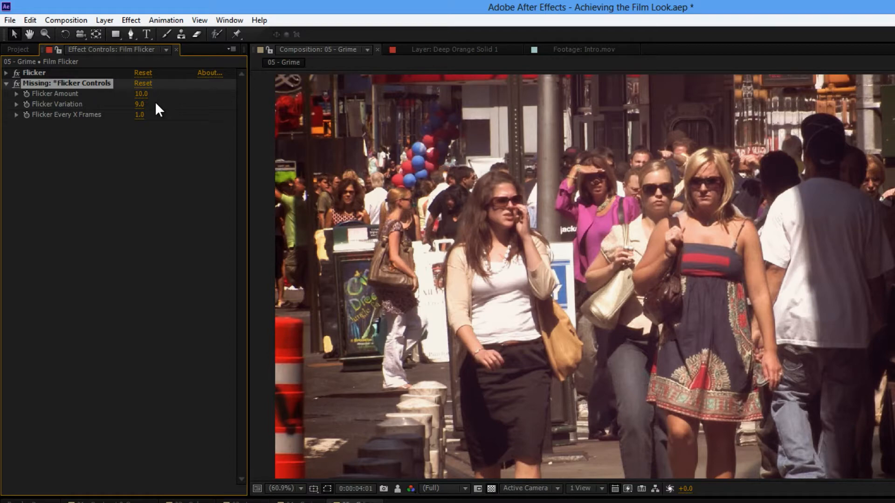
key(shift+Page_Down)
key(shift+Page_Down)
key(shift+Page_Down)
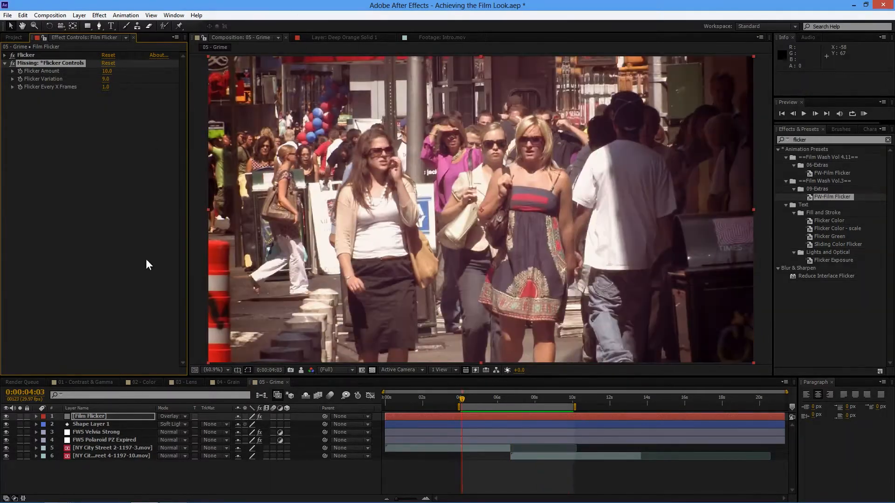
Hide the Film Flicker layer, move the current time to 0:00:06:14, and deselect all layers.
click(6, 416)
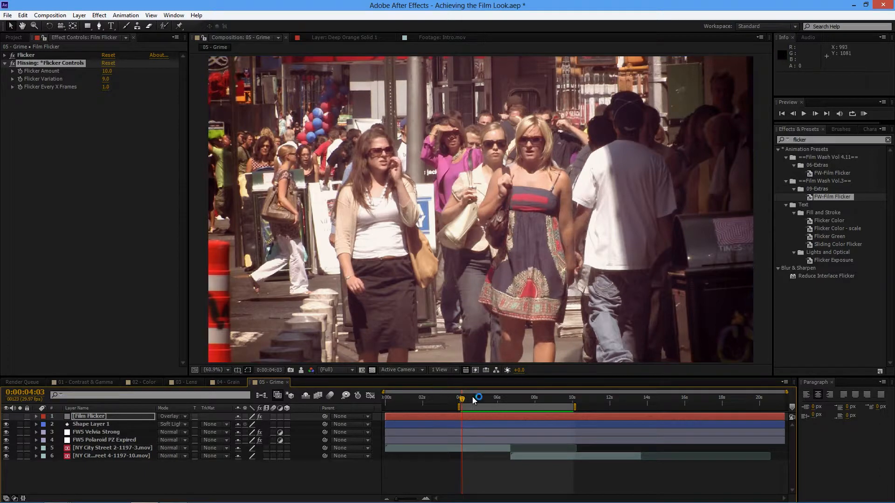
drag(473, 397, 506, 397)
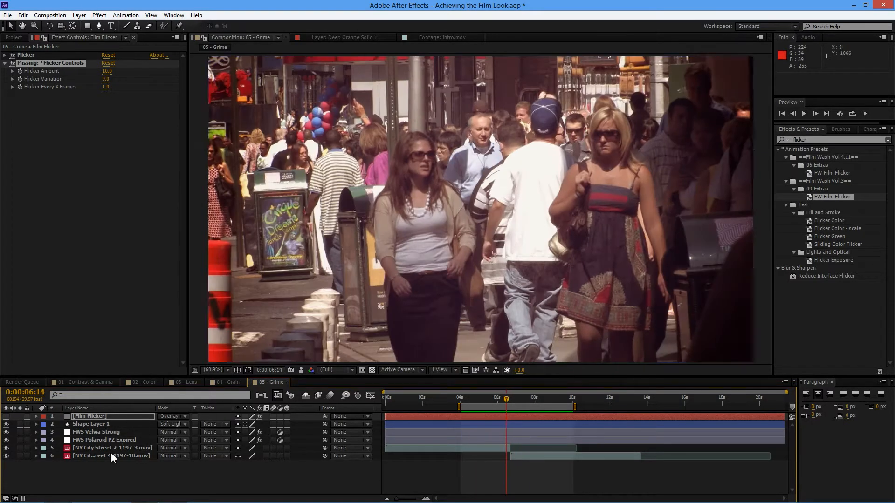
click(104, 484)
Create a new solid layer named Dirty Film at the composition's size.
click(98, 15)
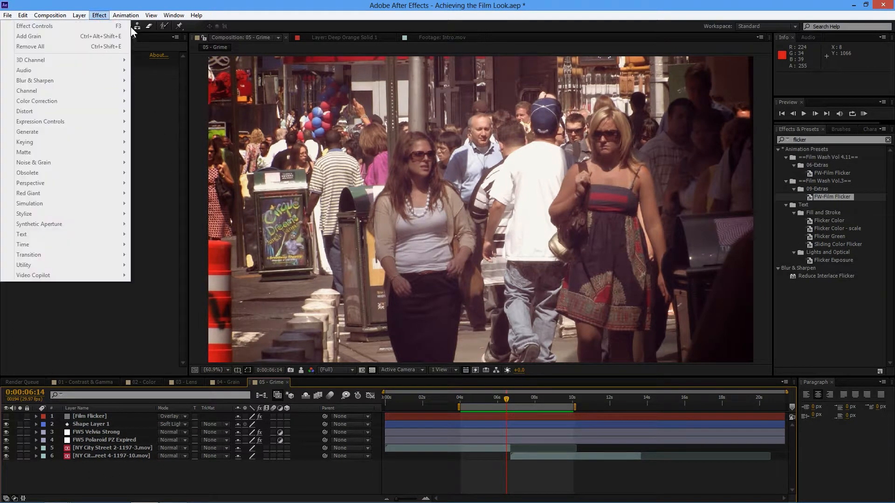
mouse_move(77, 16)
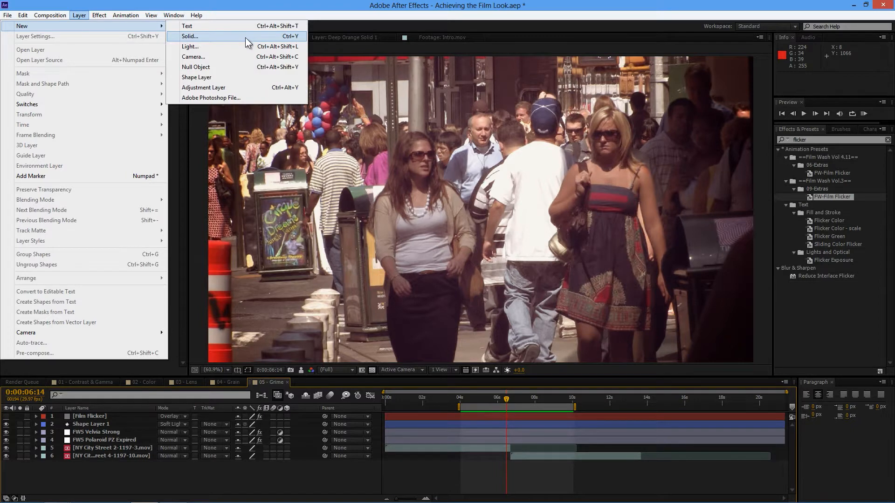
click(245, 38)
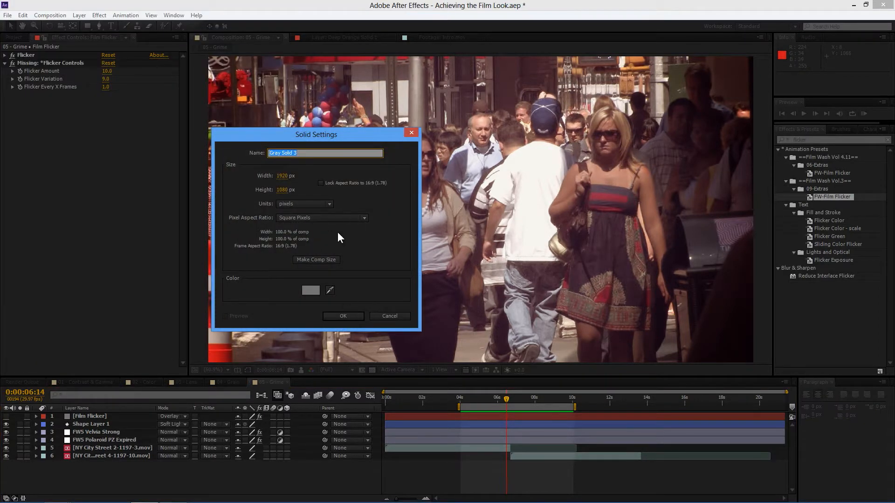
text(Dirty Film)
key(Return)
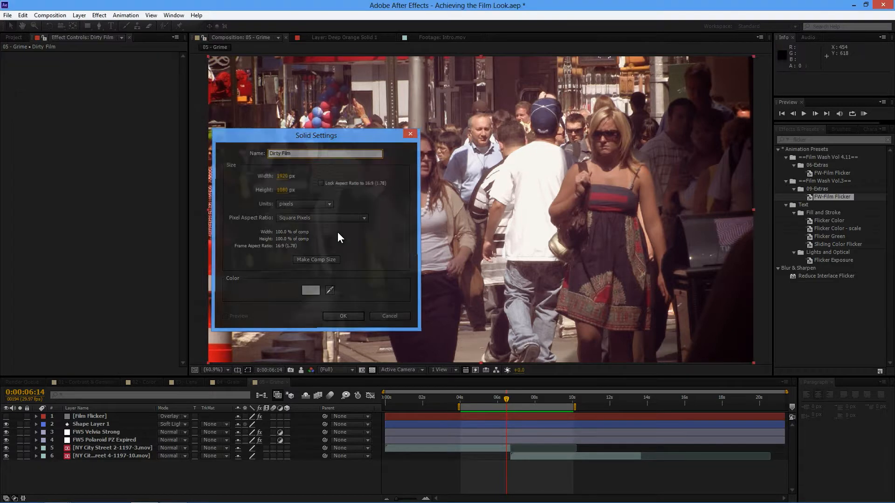
Apply the Turbulent Noise effect to the Dirty Film solid.
click(99, 15)
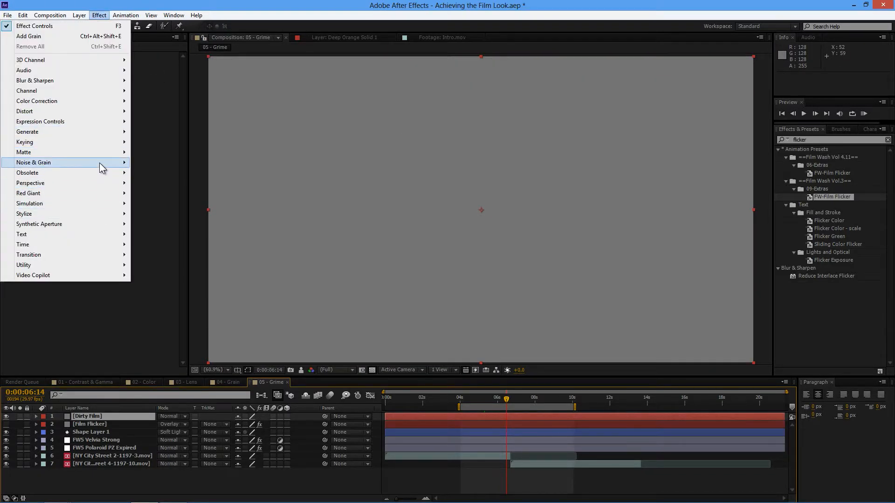
mouse_move(99, 164)
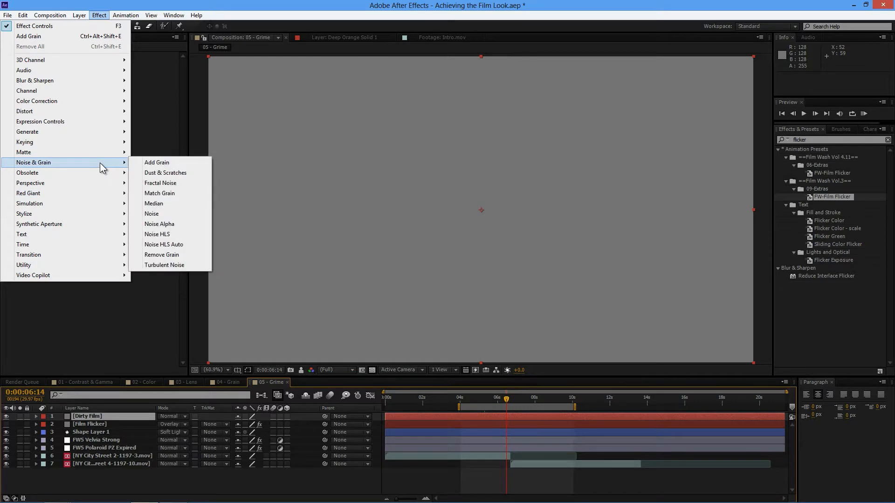
click(188, 264)
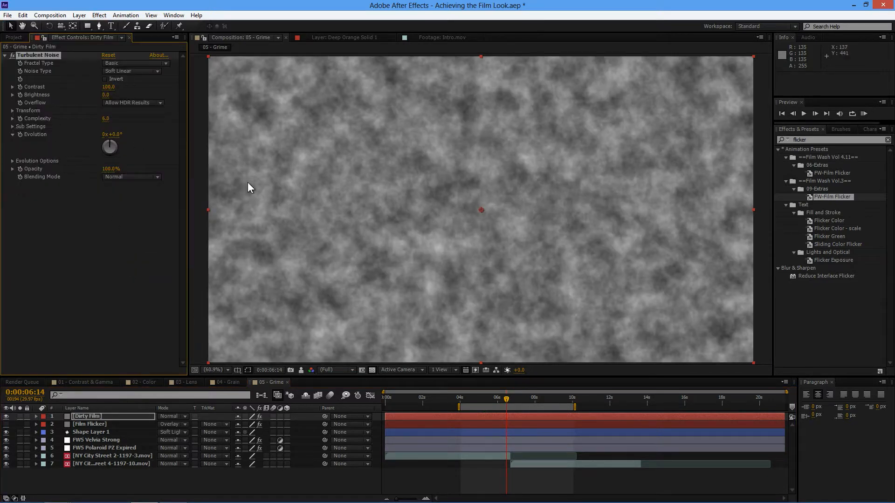
From 0:00:04:00, give Turbulent Noise's Evolution the expression time*4000 and RAM-preview the animated noise in an enlarged viewer.
drag(486, 397, 459, 398)
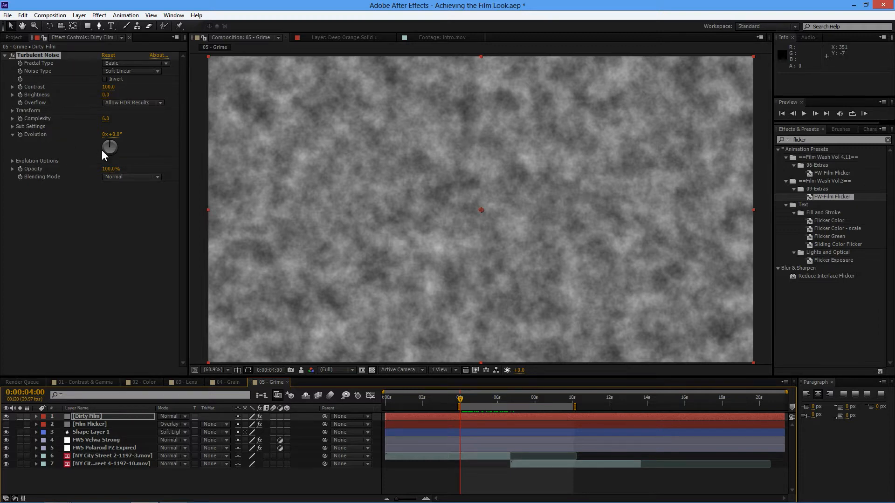
alt+click(20, 134)
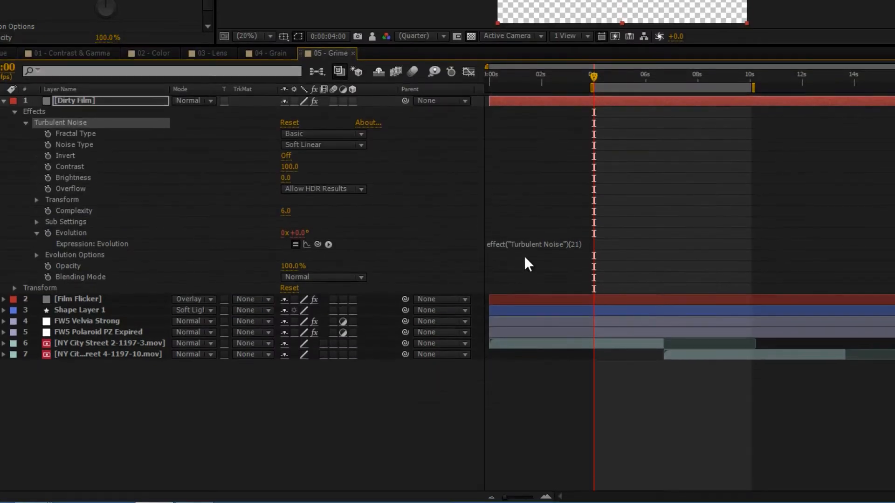
click(529, 244)
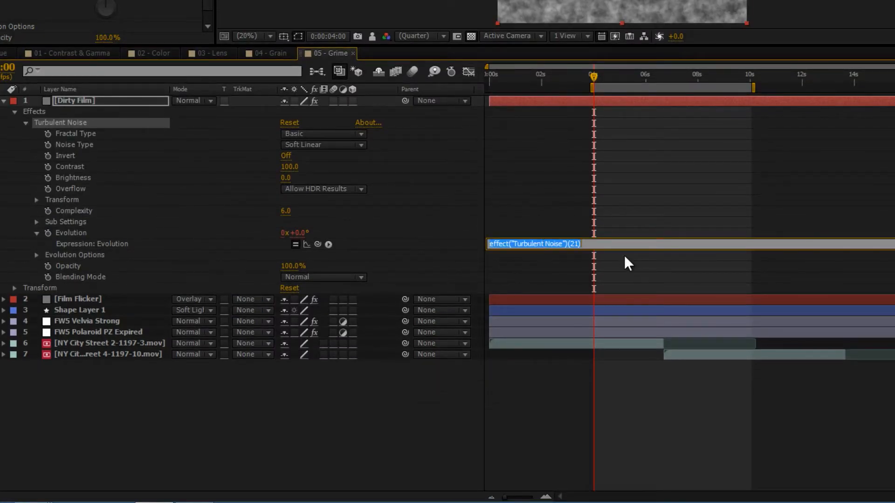
text(time*)
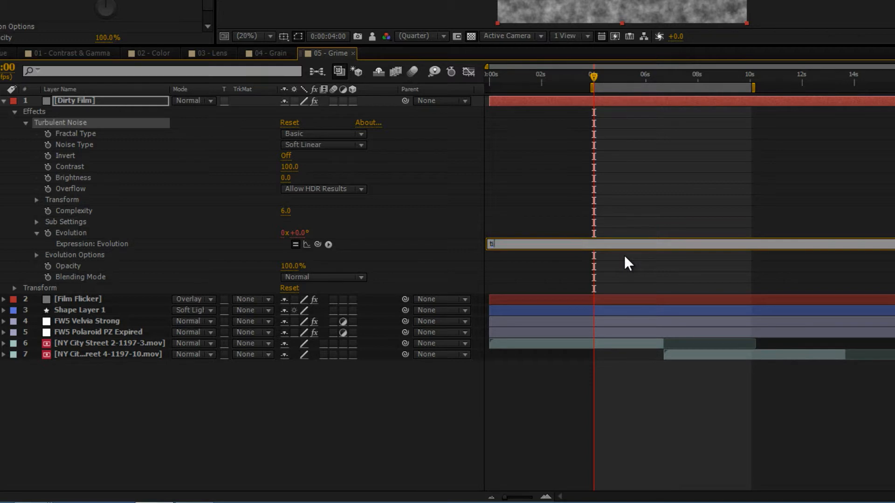
text(4000)
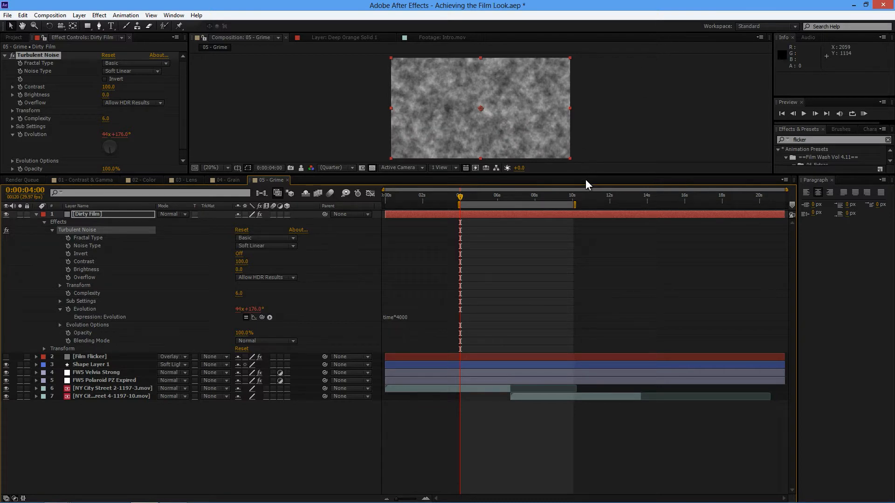
drag(586, 180, 576, 303)
key(KP_0)
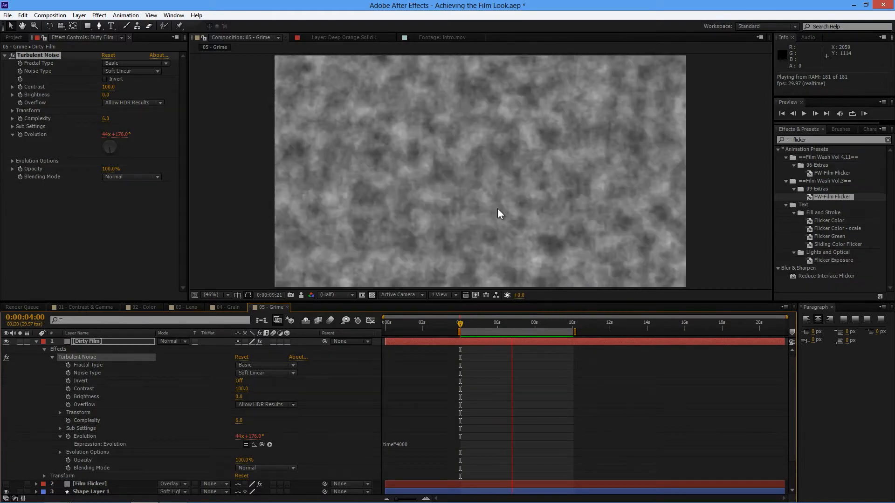
Stop the preview and, at 0:00:06:04, set the Dirty Film layer's Turbulent Noise Scale to 524 and Complexity to 8.9.
key(space)
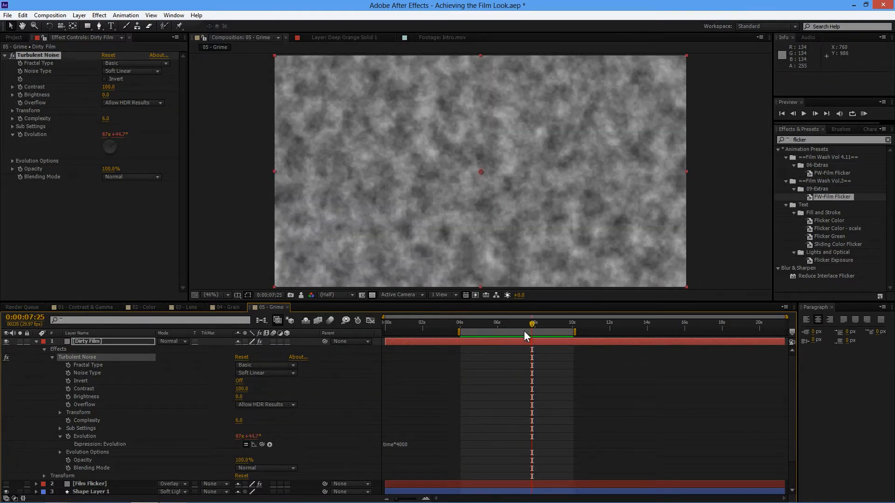
mouse_move(485, 323)
mouse_down()
mouse_move(510, 325)
mouse_move(500, 324)
mouse_up()
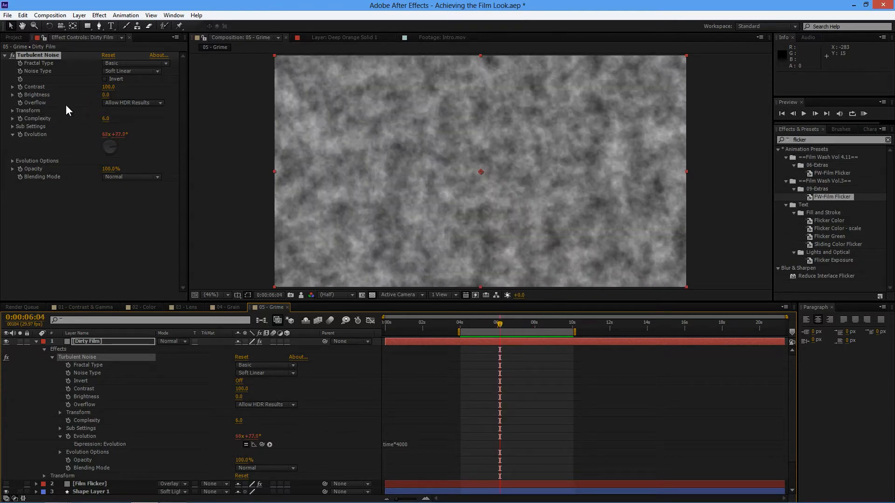
click(11, 165)
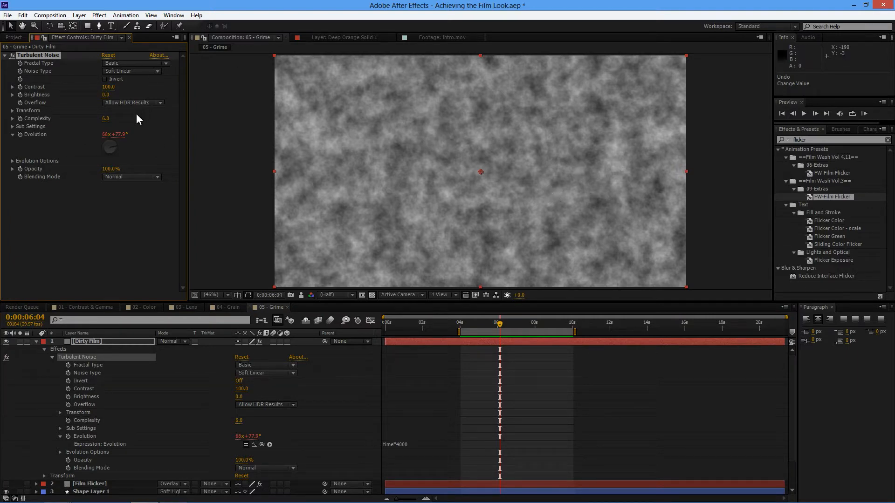
click(12, 110)
drag(111, 135, 368, 143)
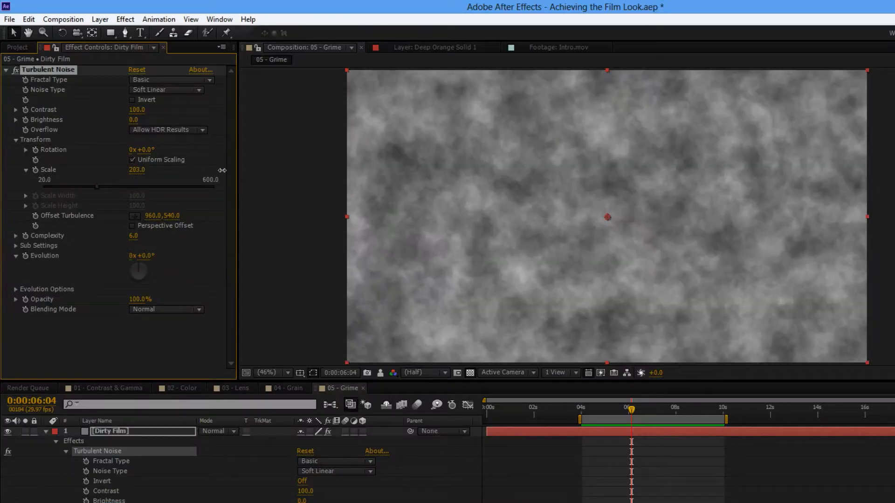
drag(466, 180, 404, 181)
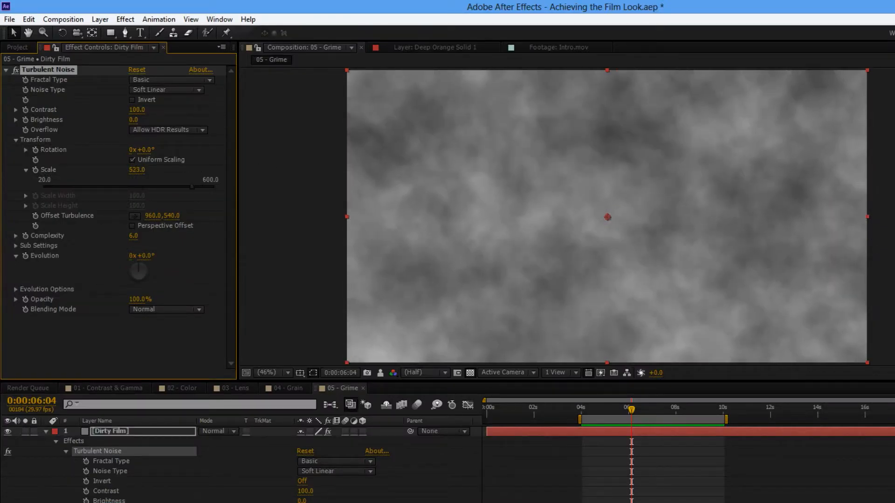
drag(148, 236, 301, 235)
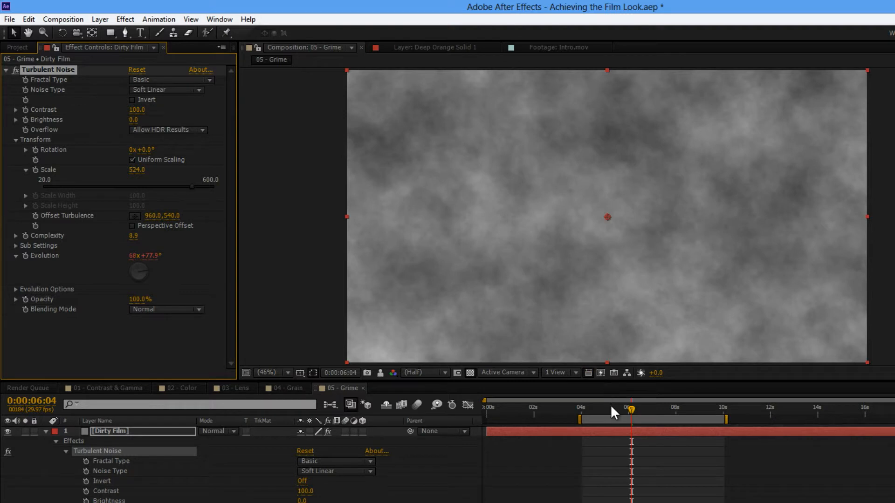
Check the noise at 0:00:07:19, then set the Dirty Film layer's blending mode to Overlay and RAM-preview it over the footage.
drag(631, 408, 668, 407)
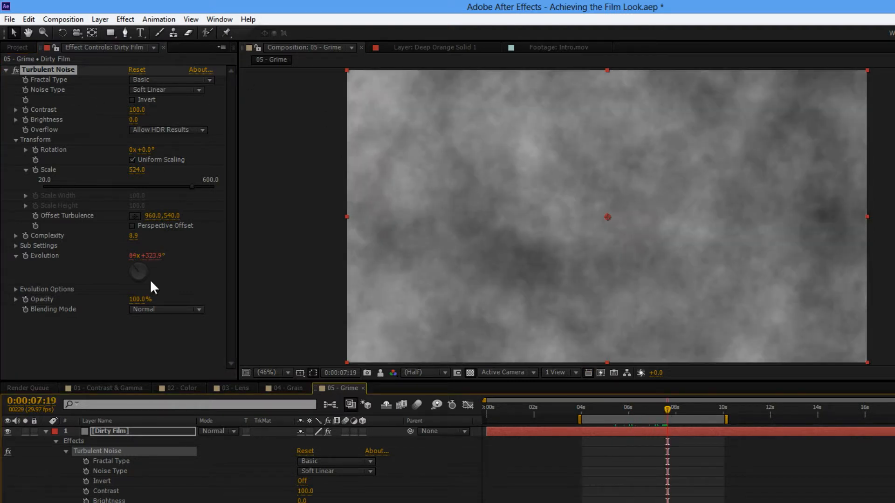
click(233, 433)
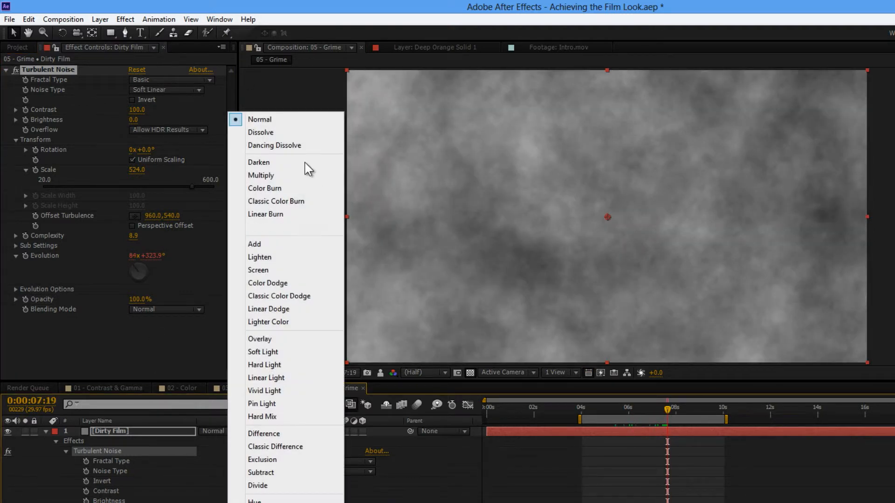
click(292, 341)
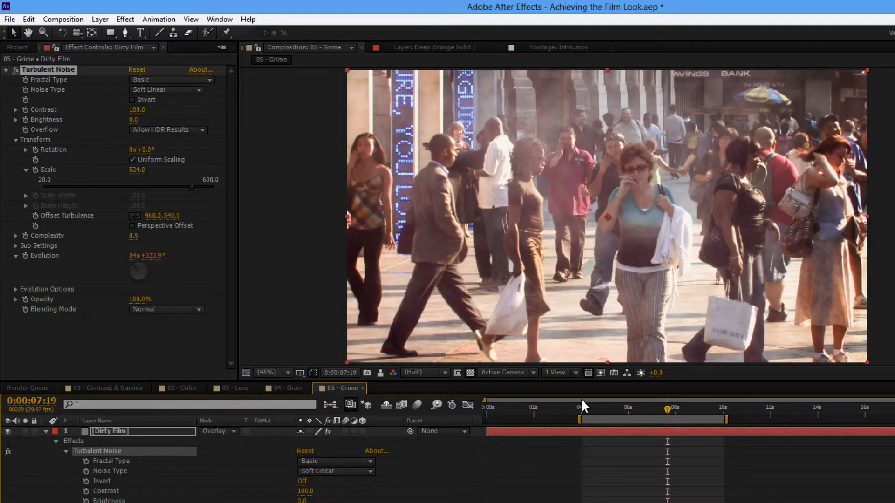
key(ctrl+shift+h)
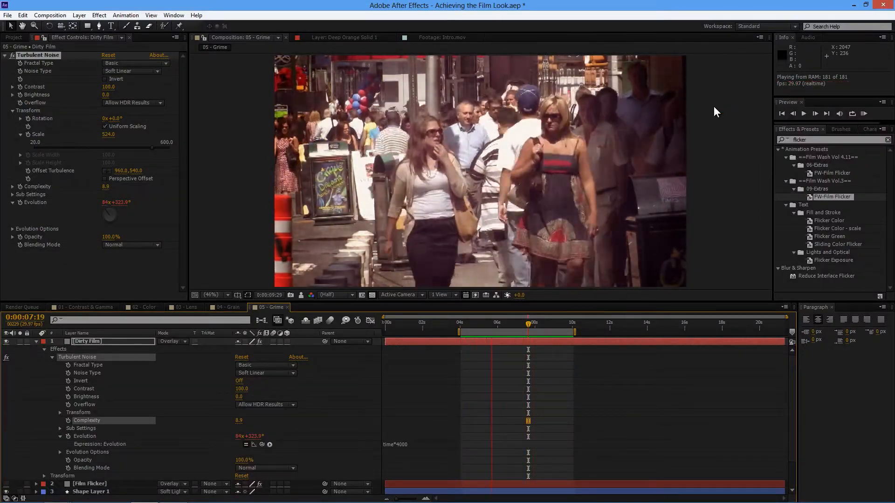
key(space)
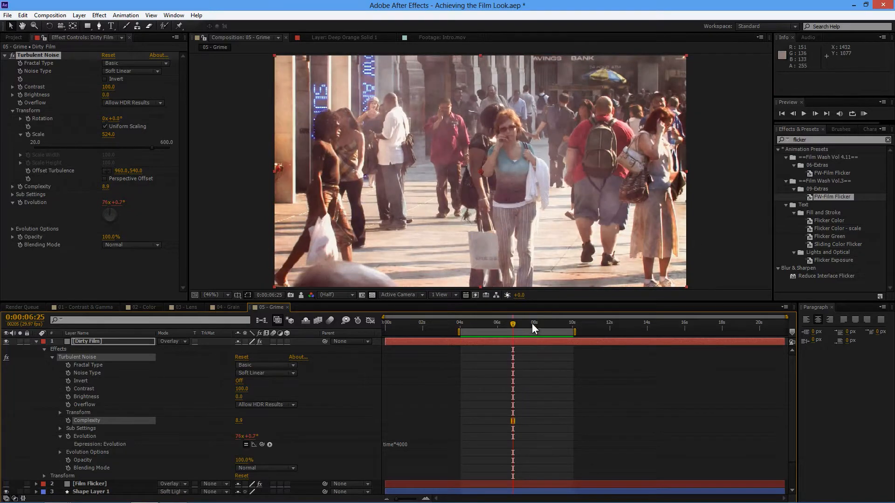
Lower Turbulent Noise's Contrast to 20 and RAM-preview the softened dirt over the footage.
drag(532, 323, 491, 323)
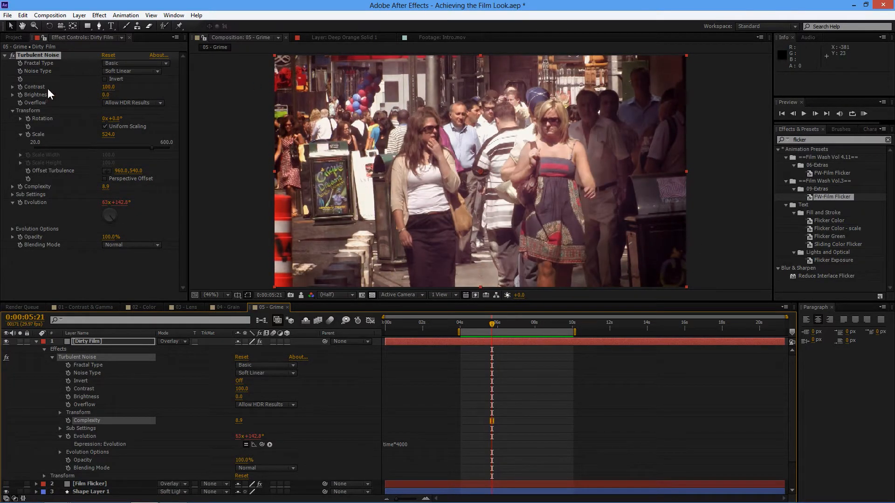
drag(107, 87, 73, 84)
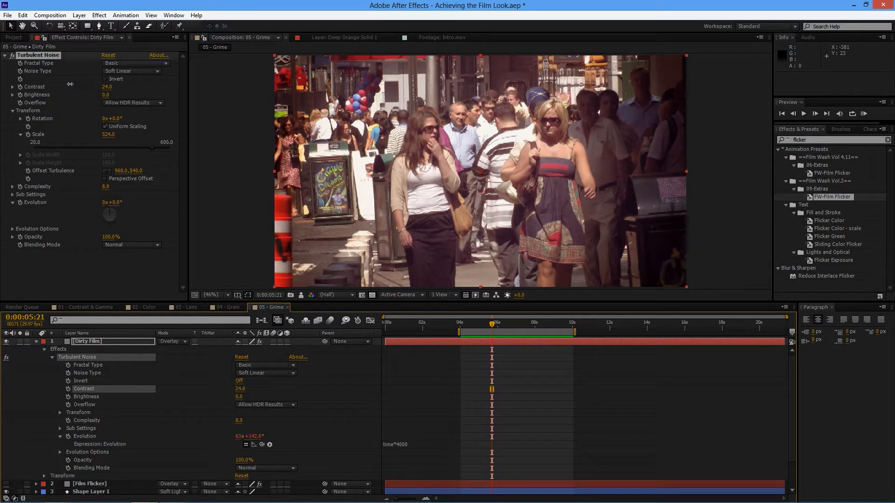
click(472, 323)
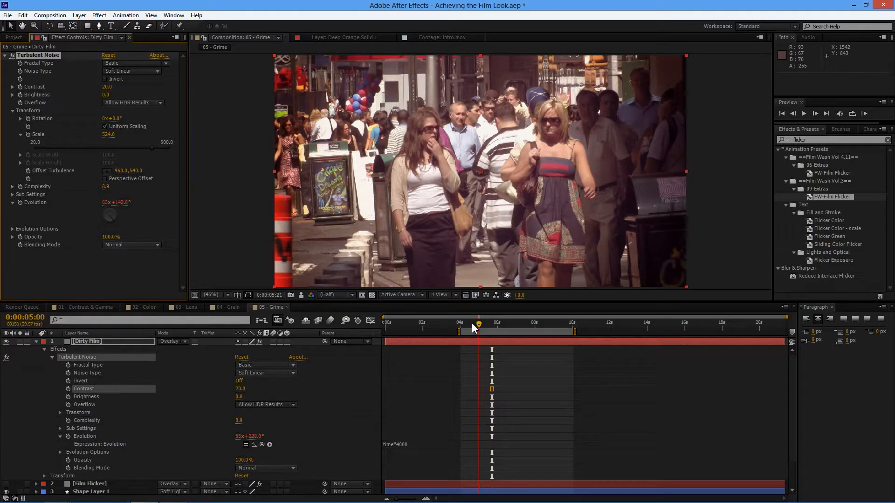
key(KP_0)
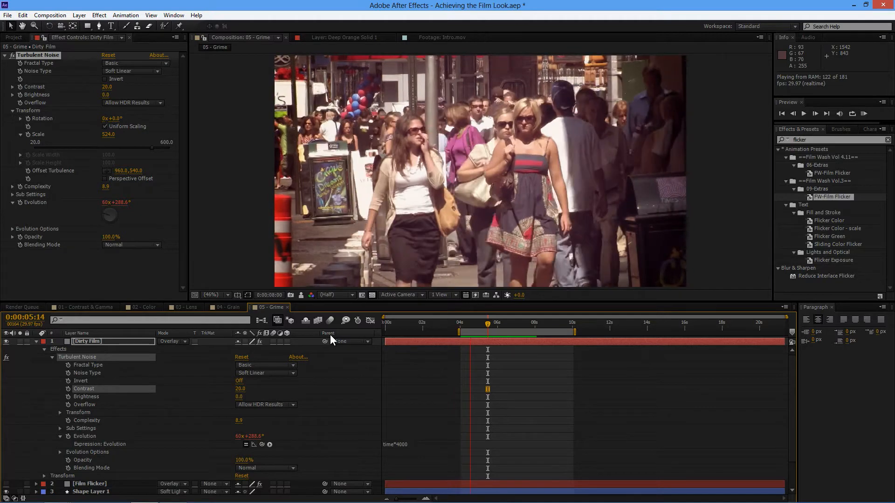
key(space)
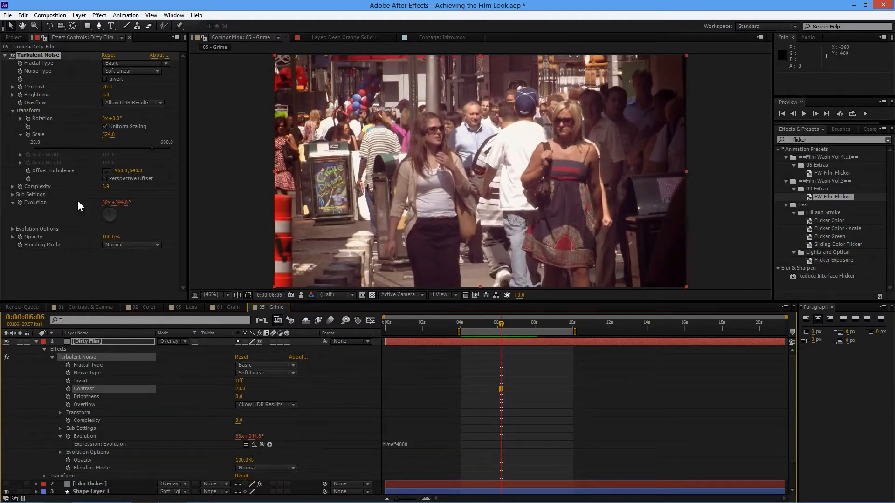
Set the Dirty Film layer's blending mode to Normal and inspect the bare noise at 0:00:05:20.
click(184, 342)
click(235, 96)
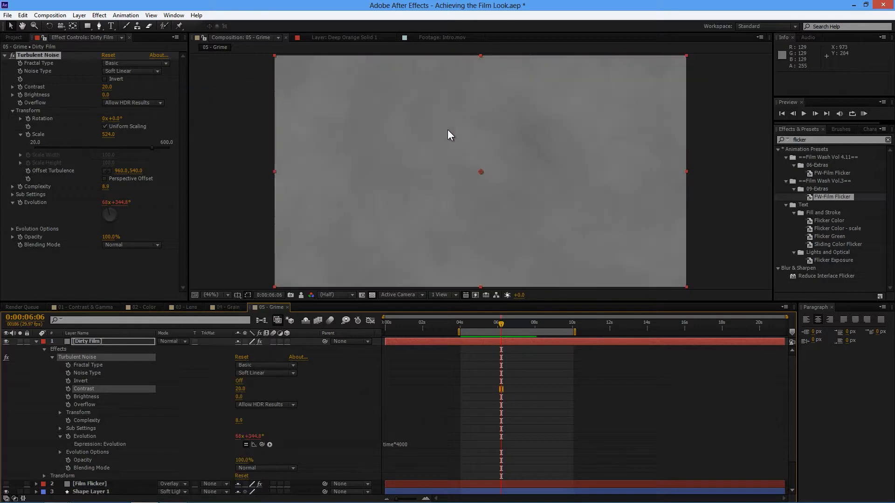
drag(479, 320, 491, 320)
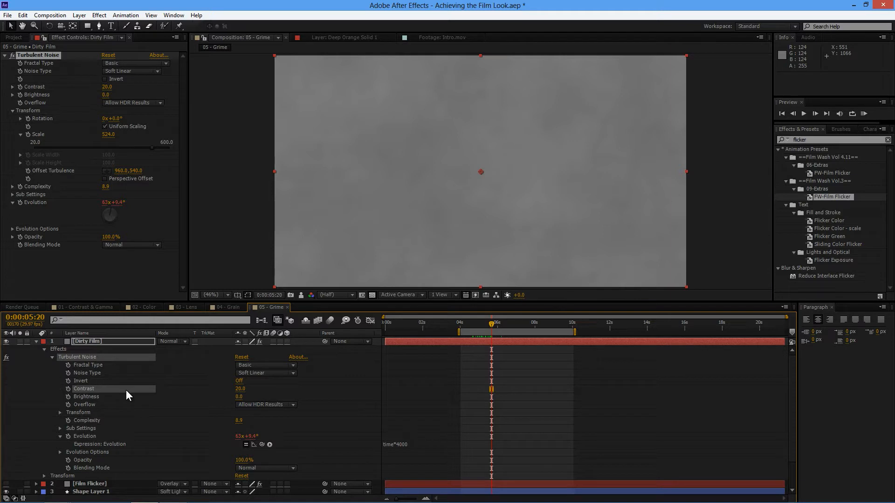
Give Turbulent Noise's Offset Turbulence a three-line expression in an enlarged editor: x=time*4000; y=time*10000; [x,y].
alt+click(29, 170)
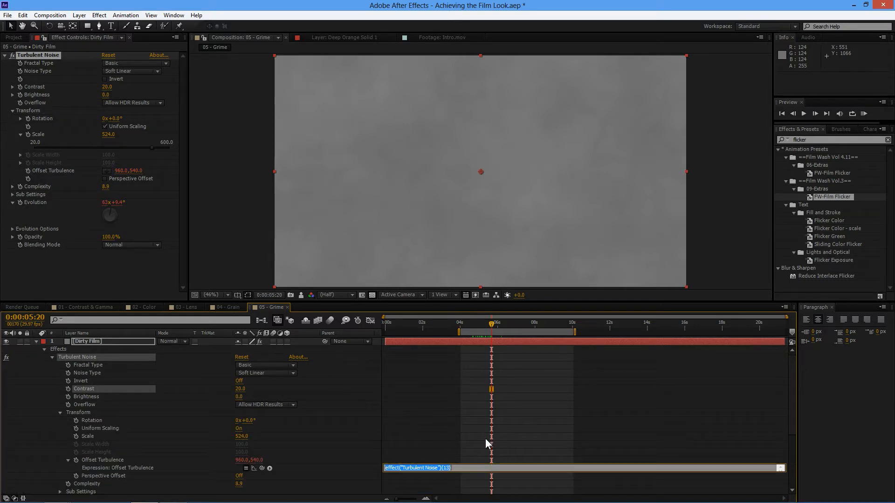
drag(466, 472, 468, 499)
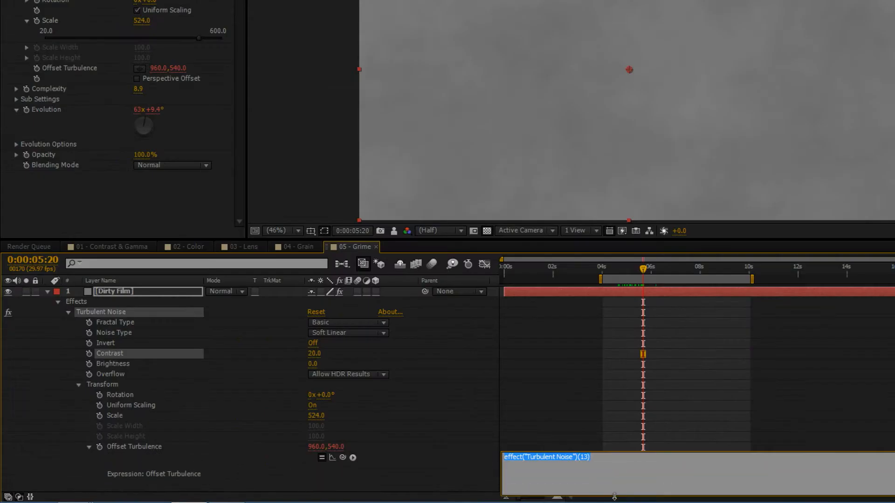
drag(616, 240, 606, 103)
click(604, 326)
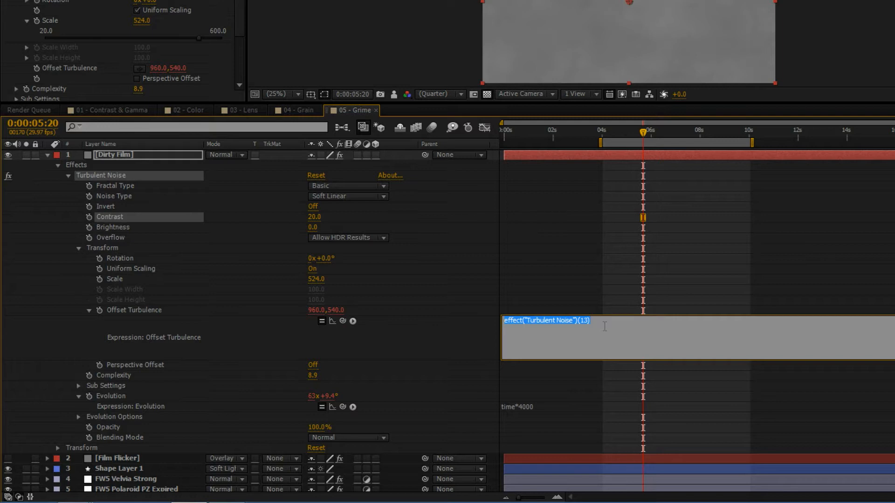
text(x0)
text(=)
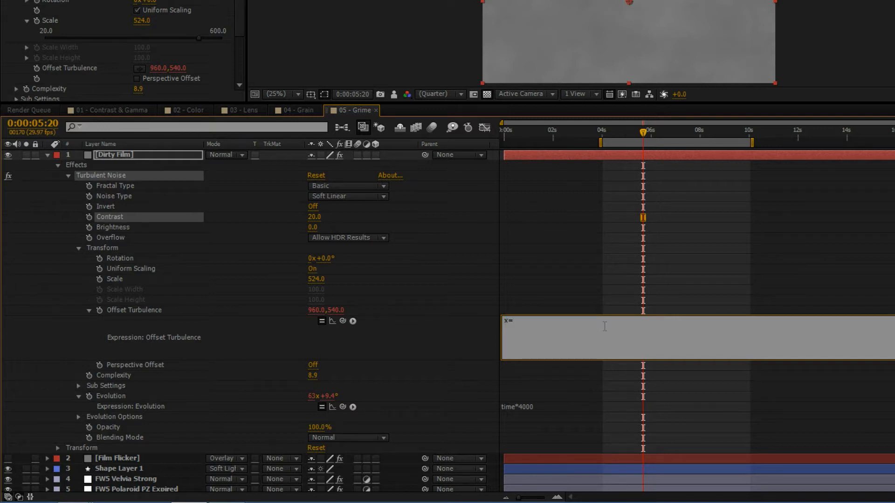
text(time*4000,)
key(BackSpace)
text(; )
text(y)
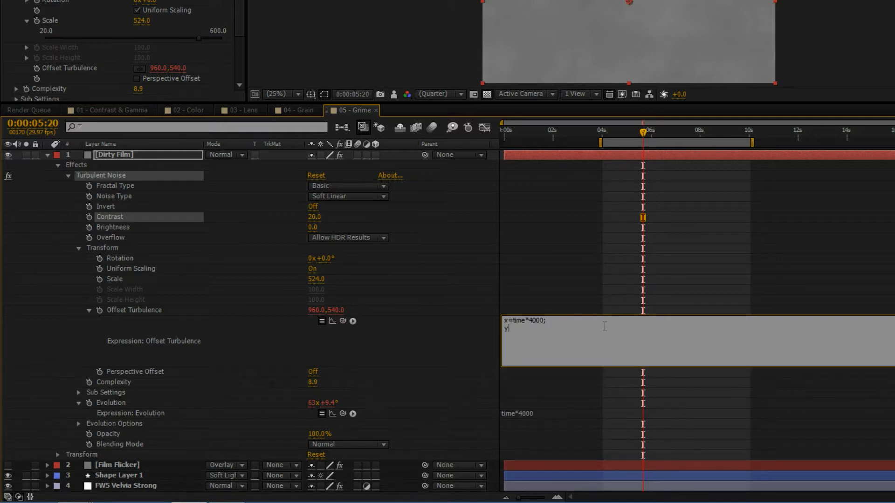
text(=time*10000;)
key(Return)
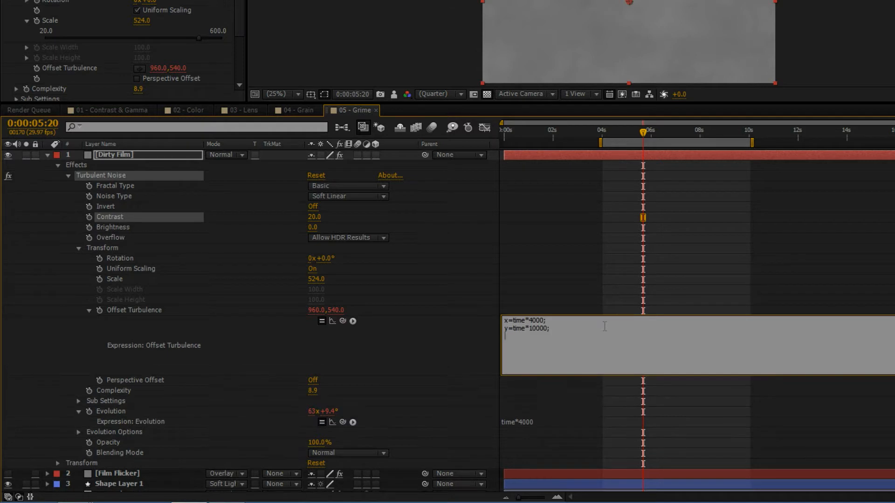
text([x,y])
key(KP_Enter)
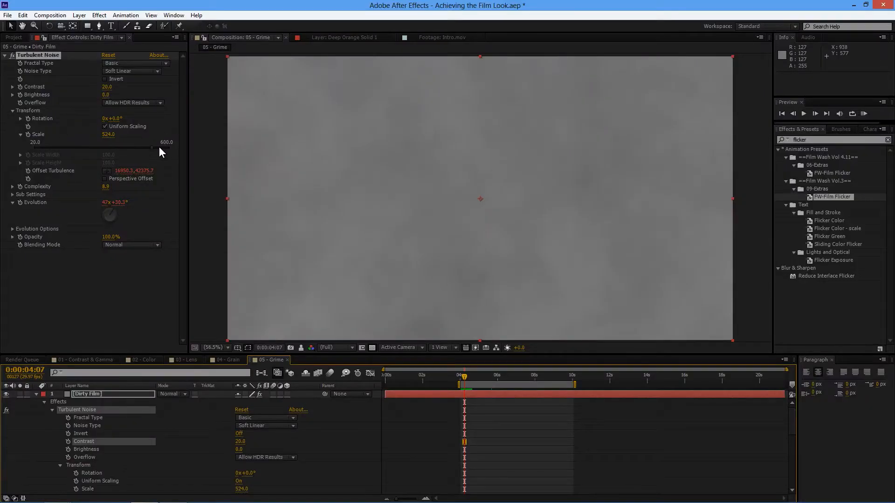
Raise Turbulent Noise's Scale to 655 and RAM-preview part of the moving noise.
drag(159, 147, 176, 148)
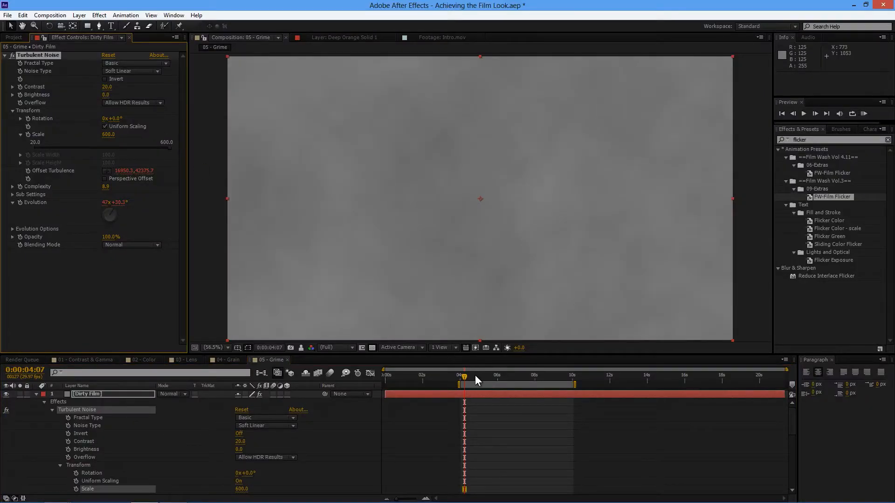
drag(475, 375, 507, 376)
drag(516, 379, 539, 375)
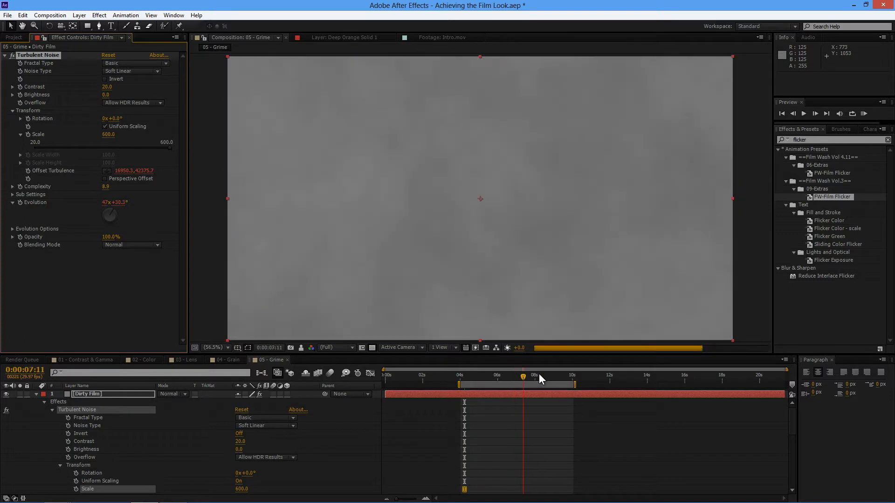
click(168, 140)
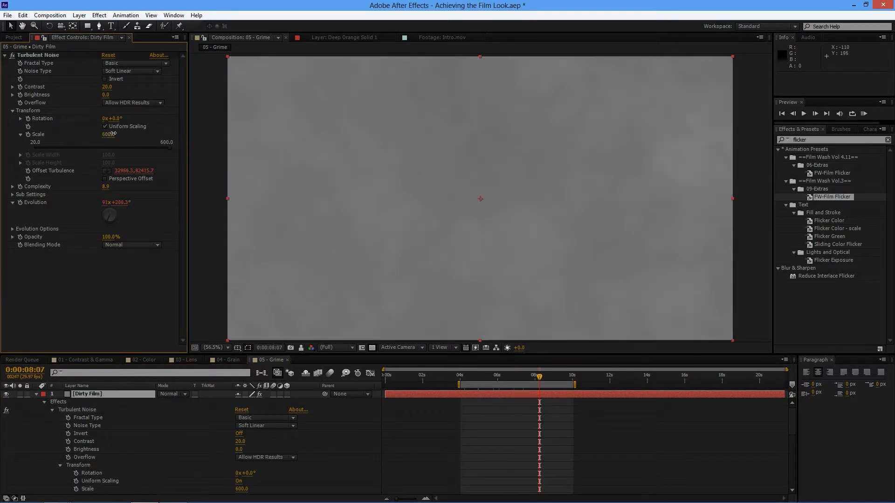
drag(108, 134, 144, 135)
key(KP_0)
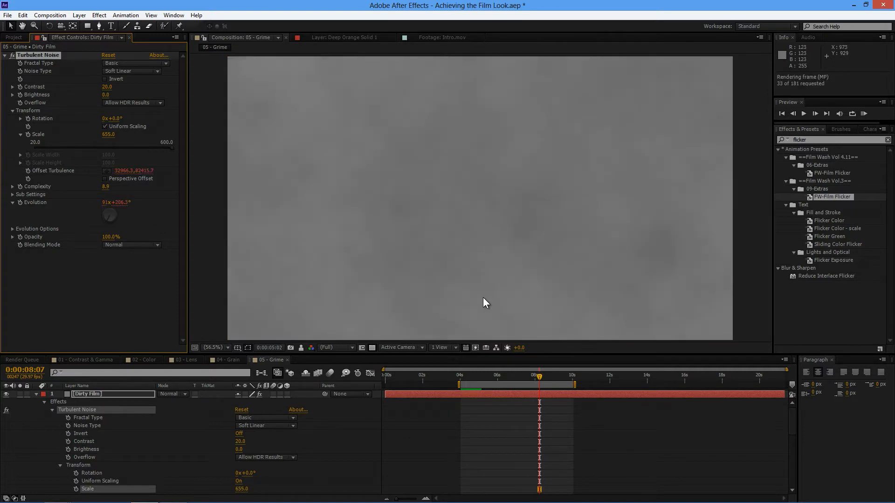
key(space)
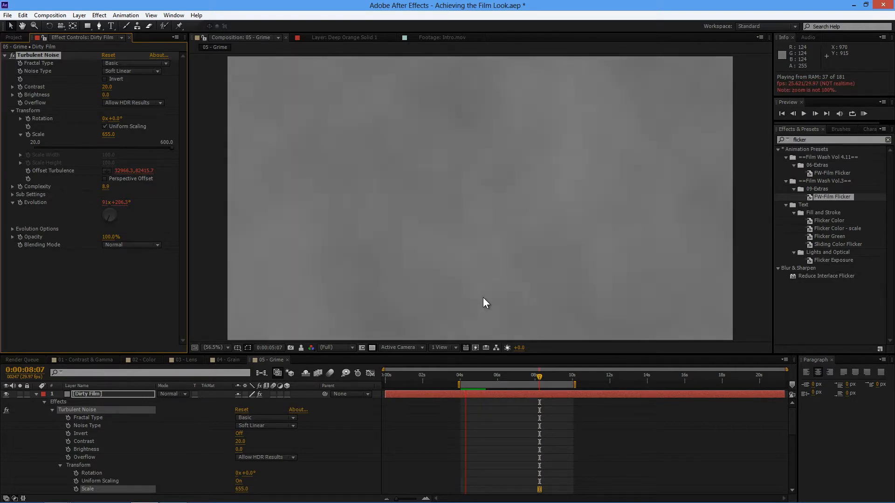
key(space)
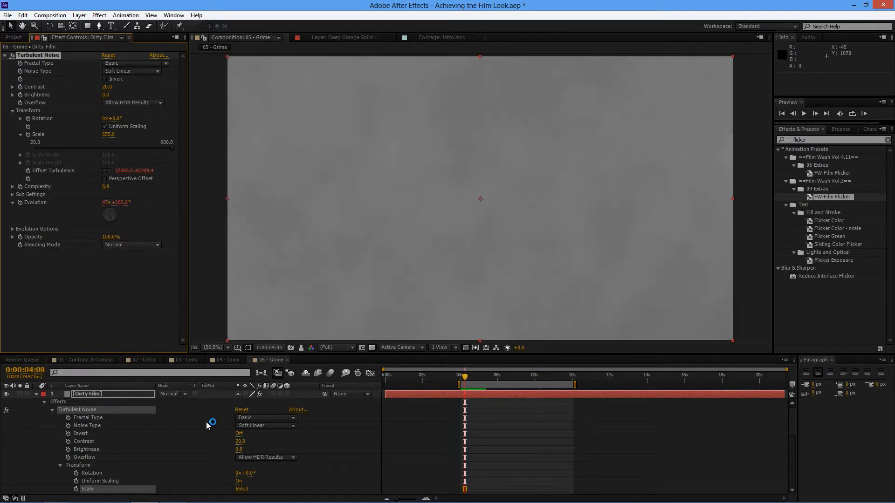
Set the Dirty Film layer's blending mode to Overlay, preview it, and leave the layer hidden and deselected at 0:00:06:27.
click(181, 394)
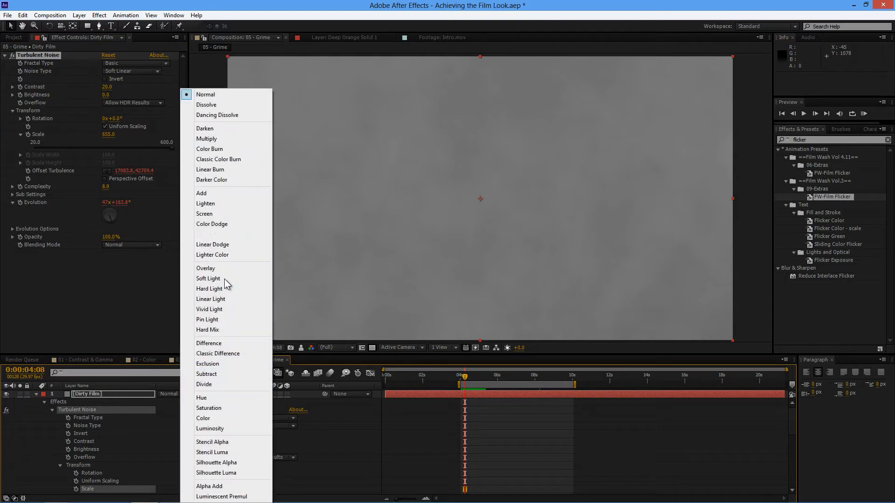
click(206, 268)
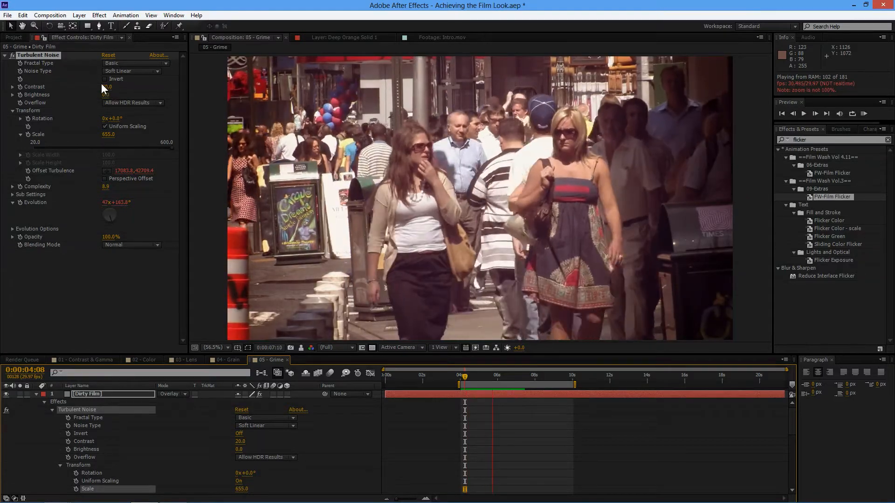
key(space)
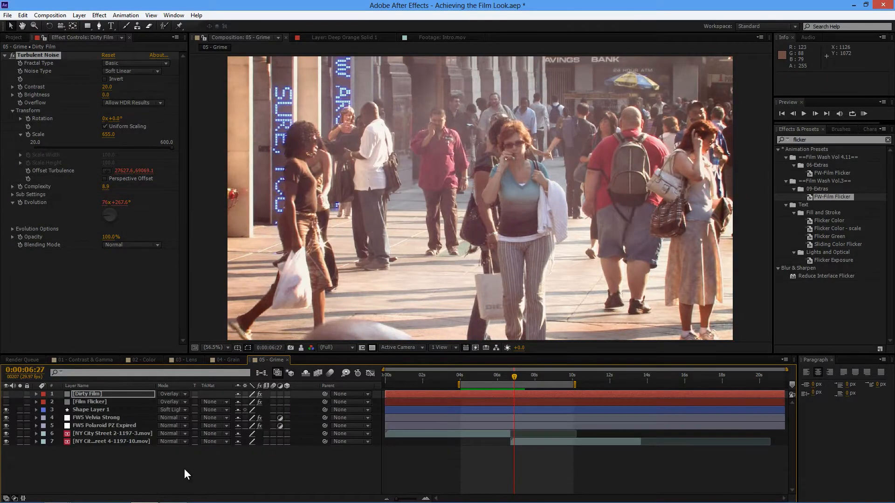
click(181, 463)
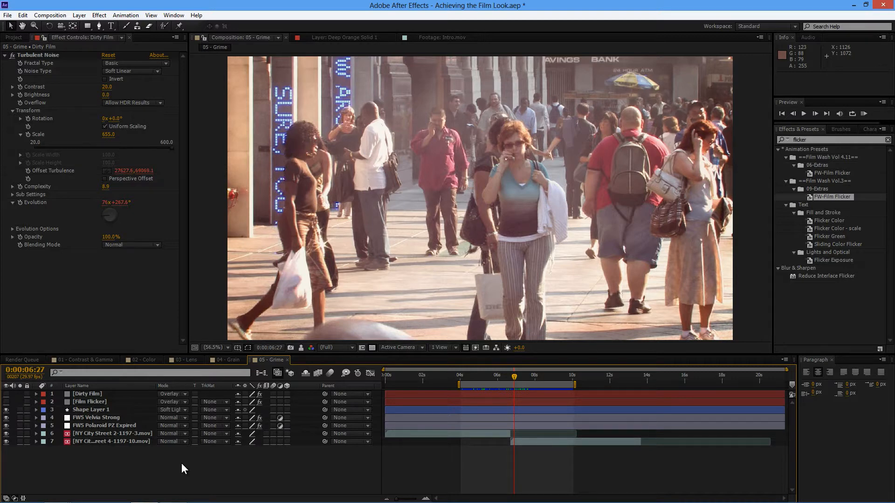
Create a comp-sized grey solid named Dust and Hair above the existing layers.
click(79, 15)
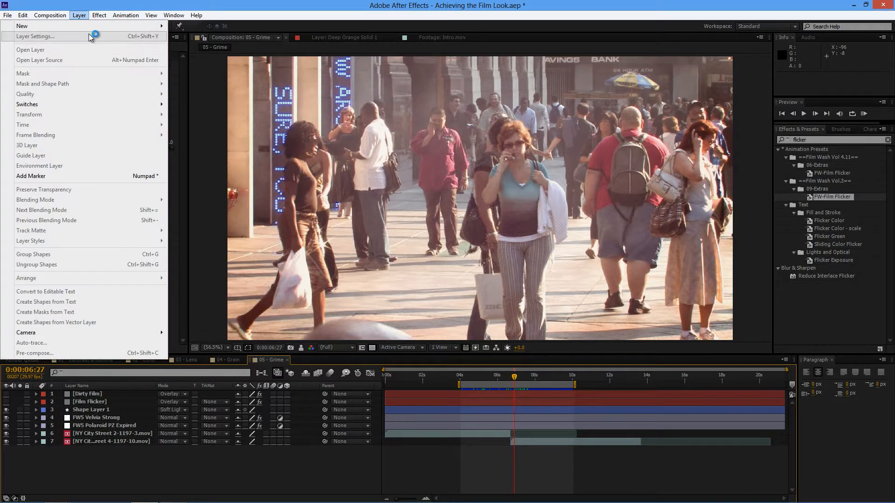
mouse_move(89, 25)
click(228, 36)
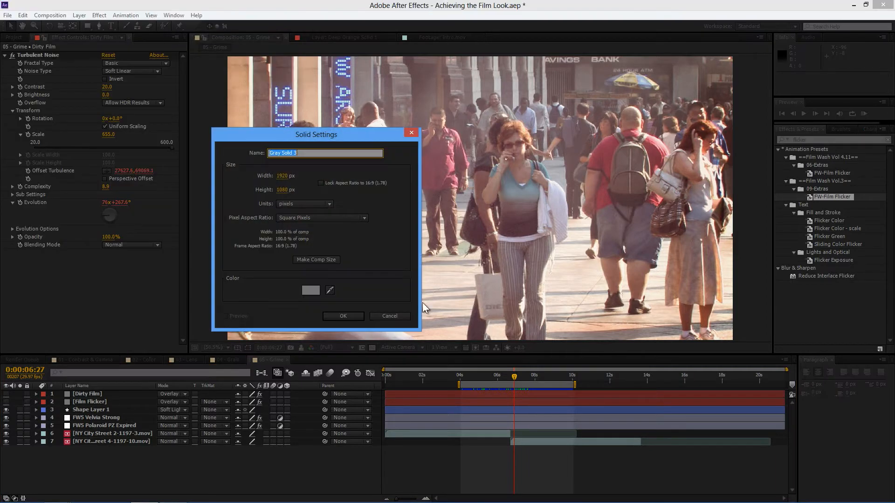
text(Dust and Hair)
key(Return)
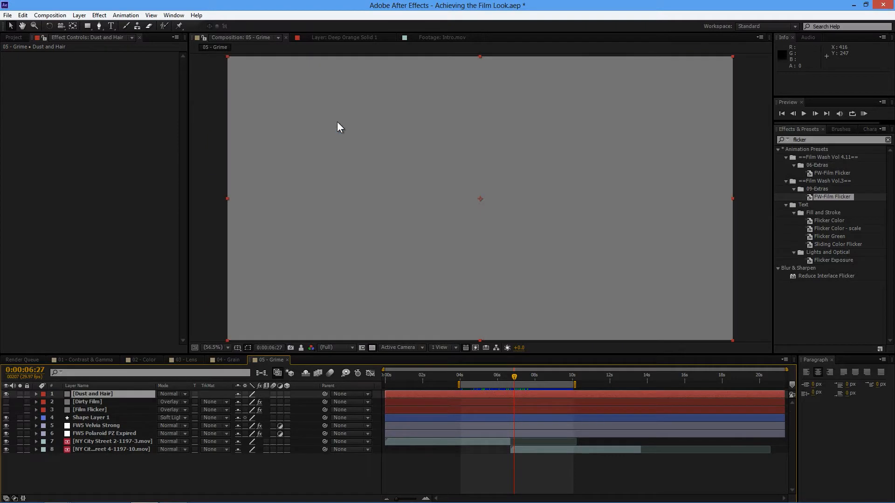
Apply Turbulent Noise to the Dust and Hair layer and set its Fractal Type to Turbulent Sharp.
click(99, 15)
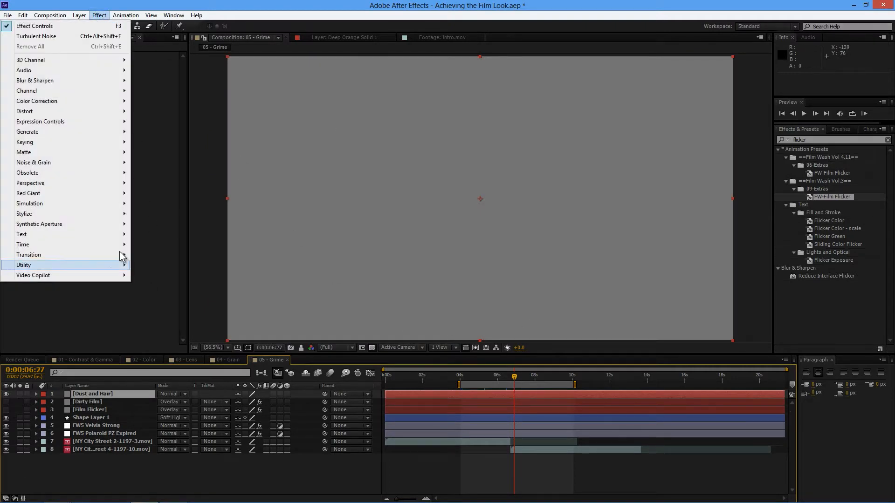
mouse_move(122, 154)
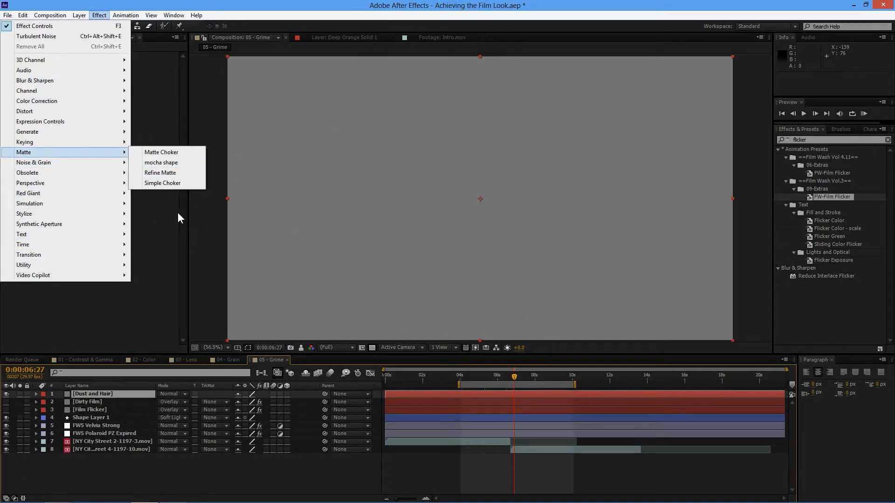
click(190, 265)
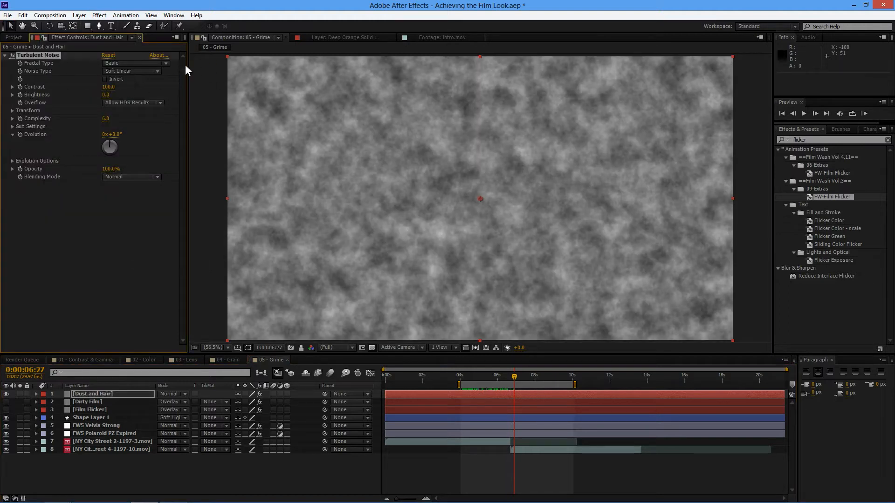
click(146, 70)
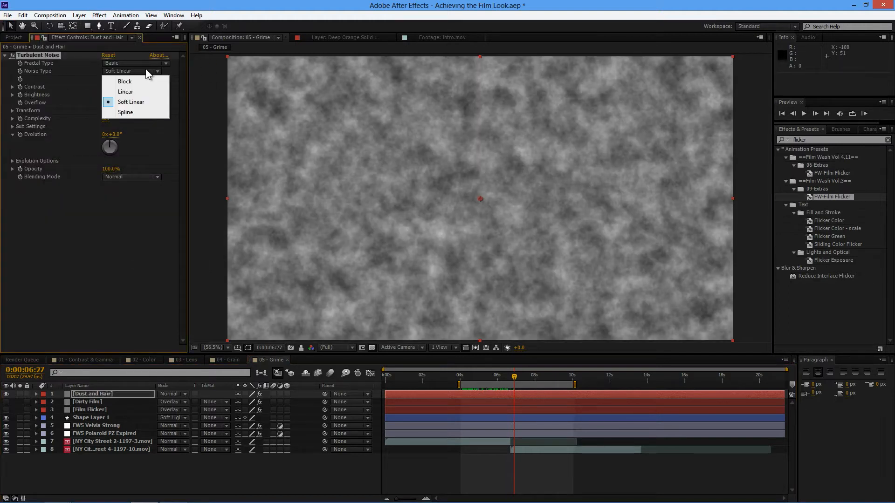
click(148, 63)
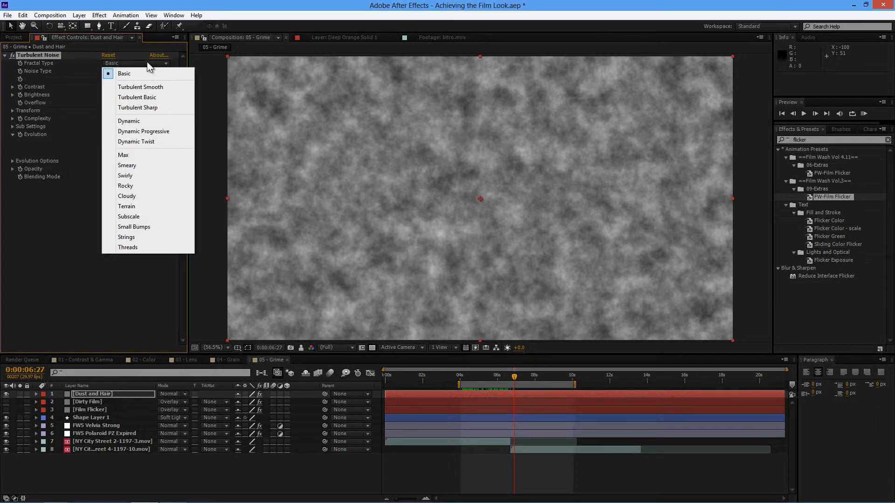
click(164, 107)
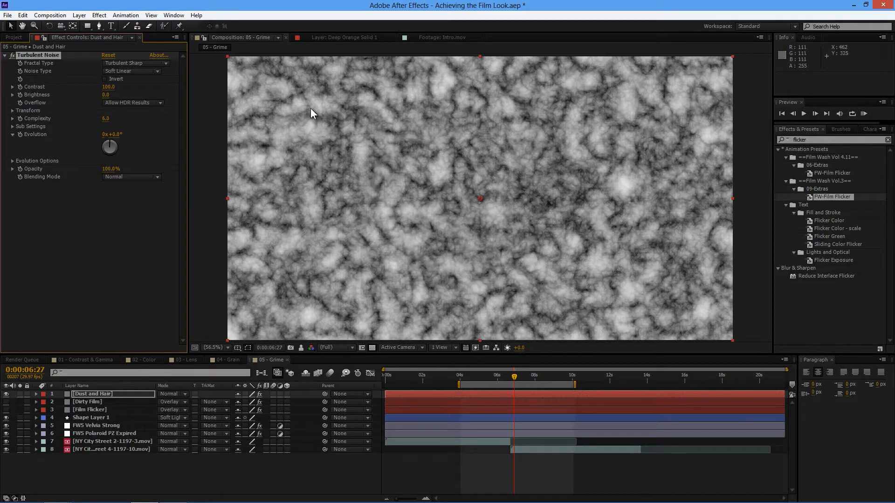
Set Turbulent Noise's Contrast to 310 and its Scale to 22 to shrink the noise into fine dark specks.
click(12, 111)
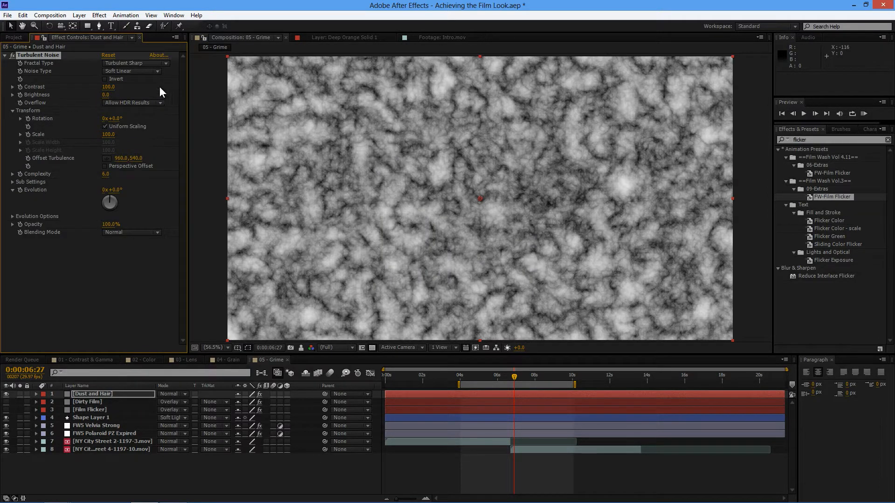
drag(111, 86, 183, 85)
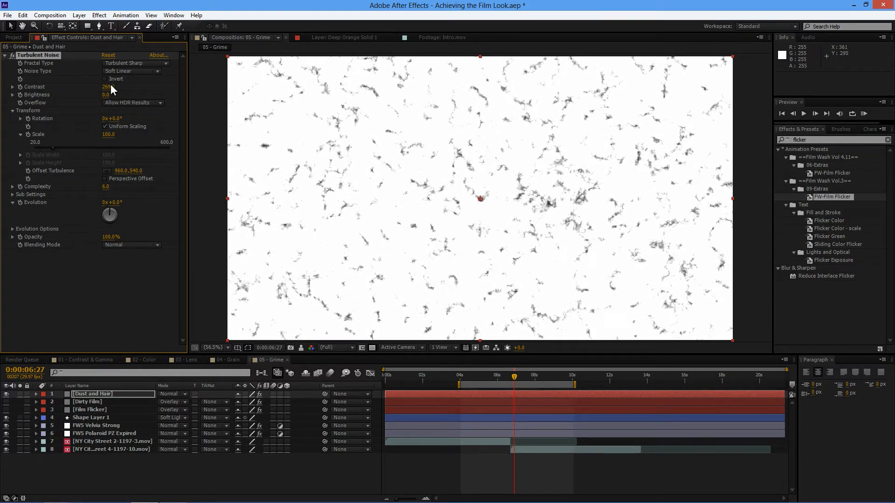
drag(111, 86, 132, 84)
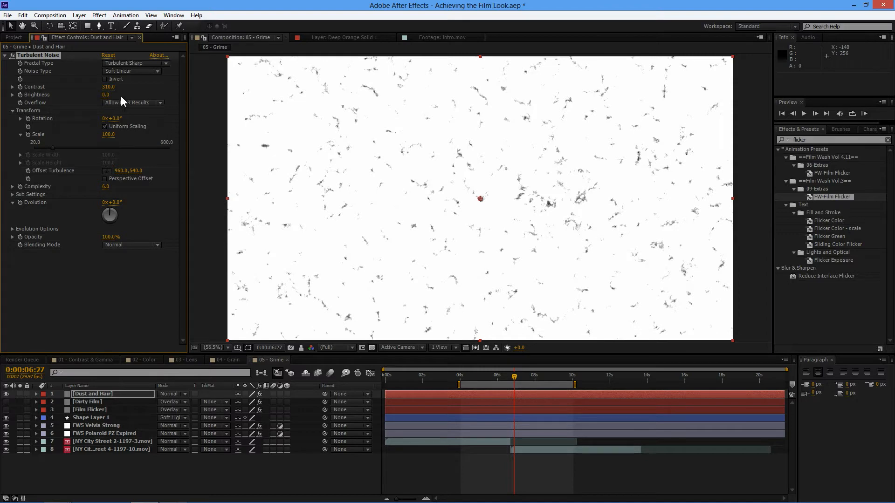
drag(41, 146, 35, 146)
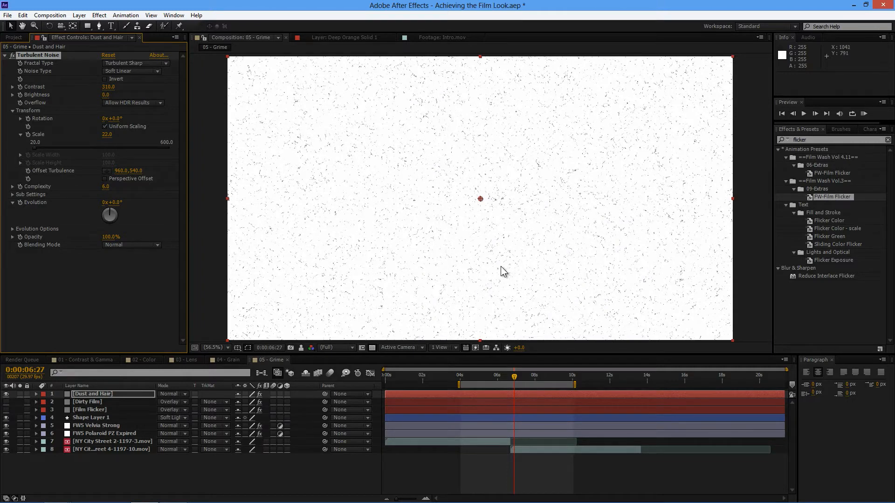
Try different Complexity values on the Dust and Hair layer's Turbulent Noise and undo the change.
drag(105, 186, 878, 169)
drag(106, 186, 582, 185)
drag(690, 184, 220, 185)
drag(306, 178, 297, 179)
key(ctrl+z)
In Turbulent Noise's Sub Settings, set Sub Influence to 104 and Sub Scaling to 51.6, and inspect the specks at 100% zoom.
click(12, 194)
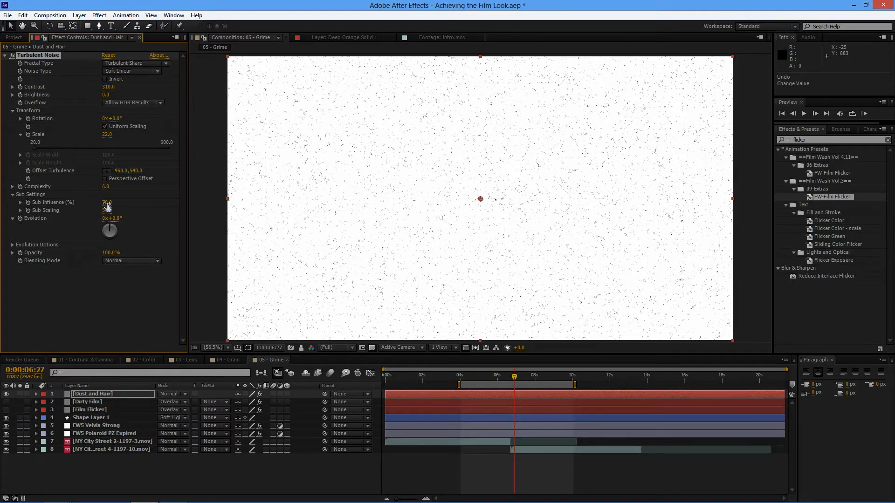
drag(108, 202, 131, 203)
drag(111, 202, 124, 202)
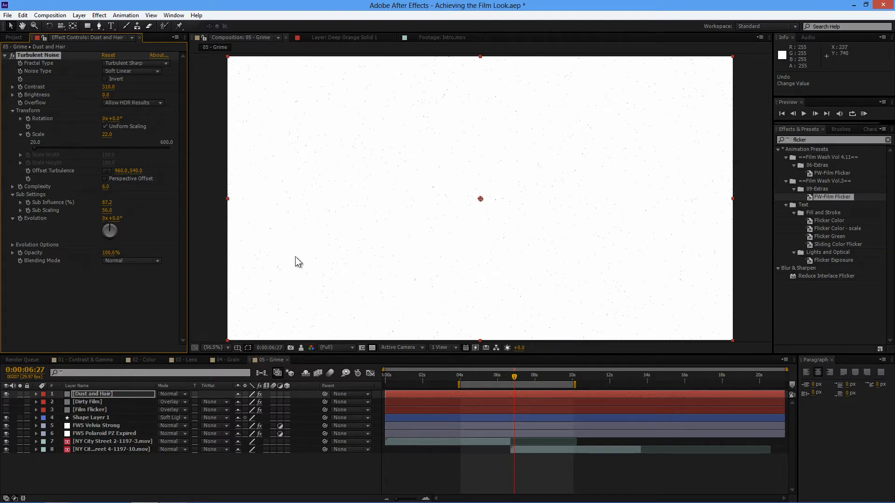
drag(107, 203, 131, 203)
drag(206, 204, 191, 206)
drag(115, 210, 90, 210)
key(slash)
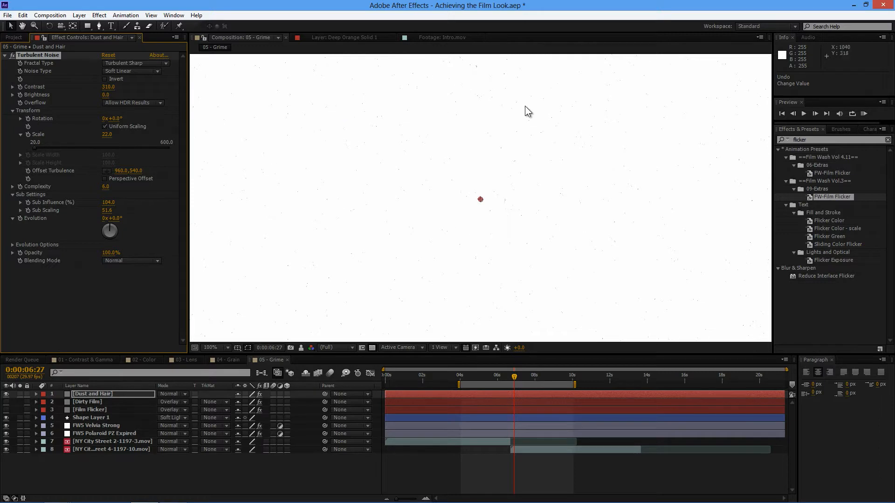
Set the Dust and Hair layer's blending mode to Multiply and check the specks at 0:00:05:04 and 0:00:04:14.
click(180, 396)
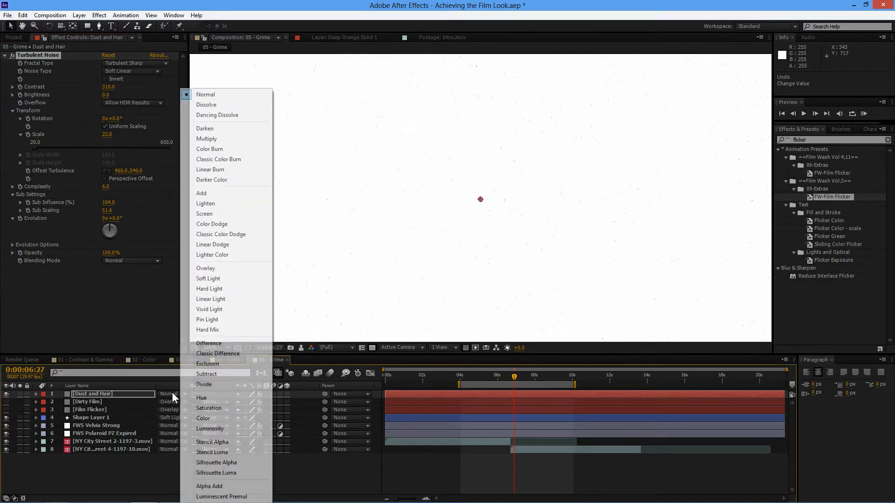
click(205, 139)
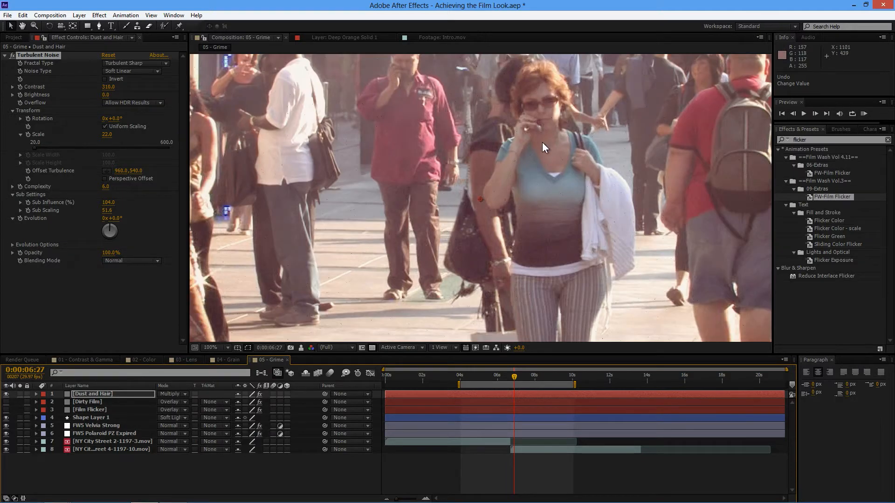
click(481, 374)
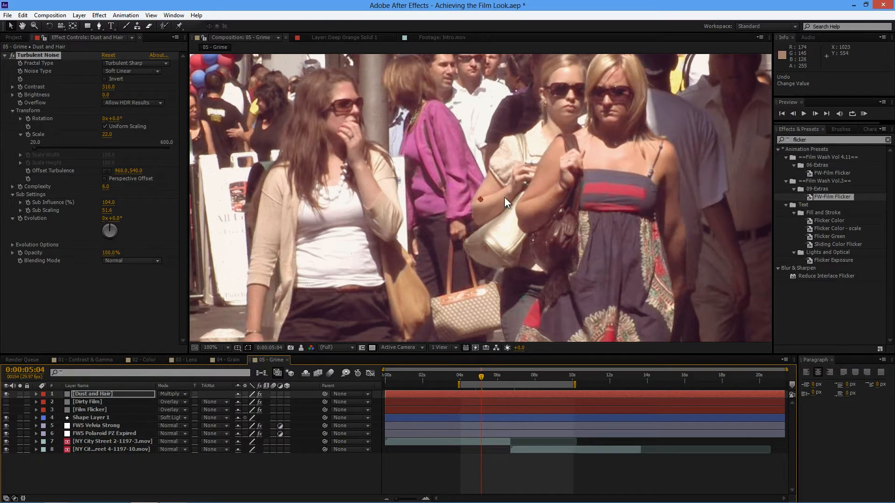
click(468, 375)
key(Page_Down)
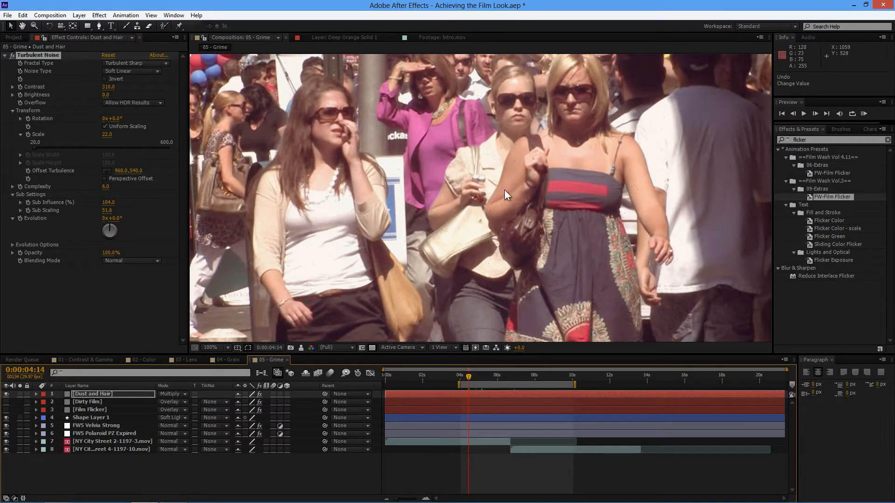
Animate Turbulent Noise's Evolution with the expression time*4000 and RAM-preview the moving dust.
alt+click(20, 218)
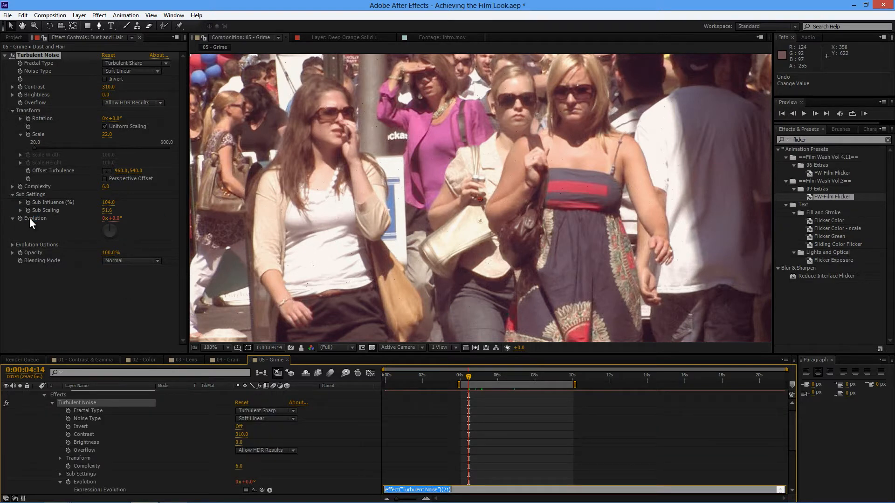
text(time*)
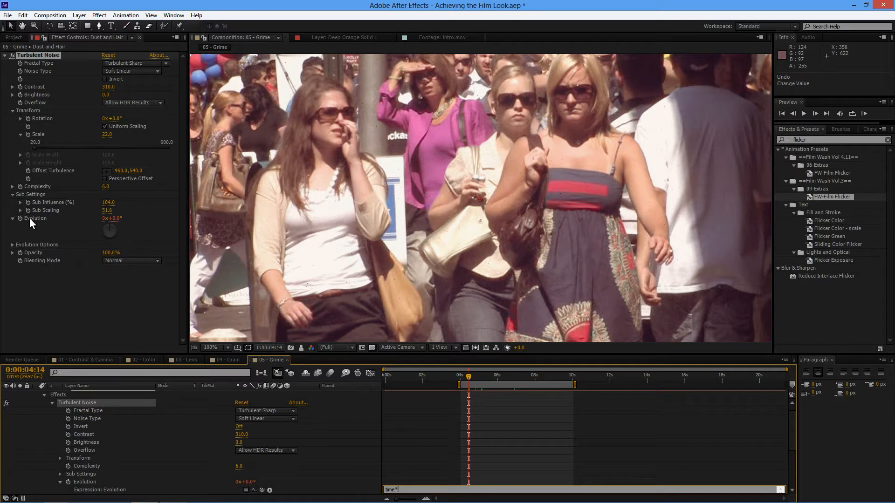
text(4000)
key(KP_Enter)
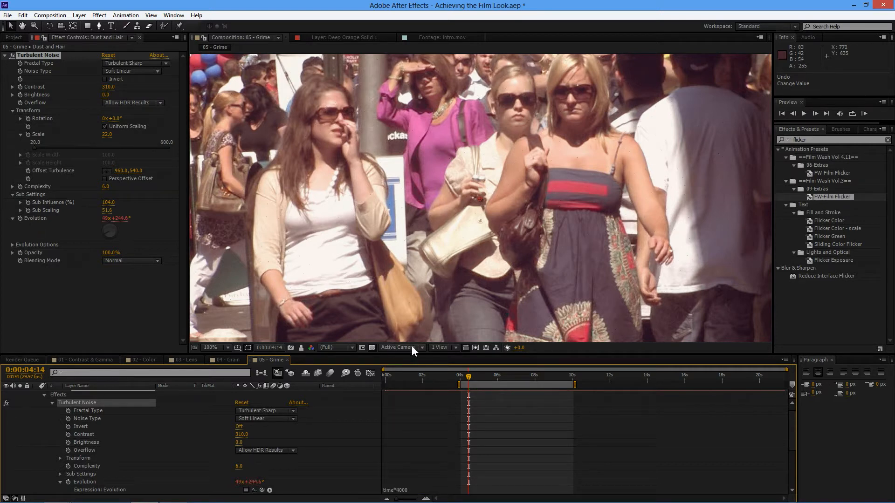
key(KP_0)
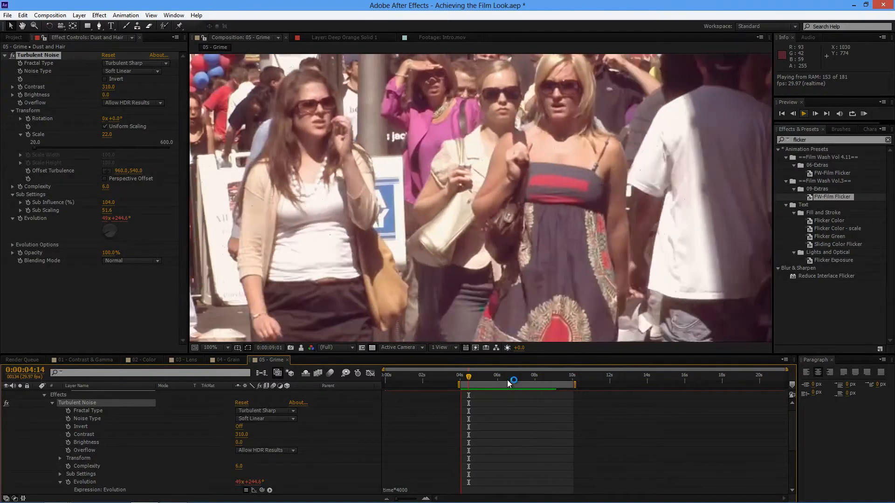
Shift the work area to 0:00:02:15–0:00:06:20, inspect the dust on several frames, and stop at 0:00:03:12 with the full frame in view.
click(529, 378)
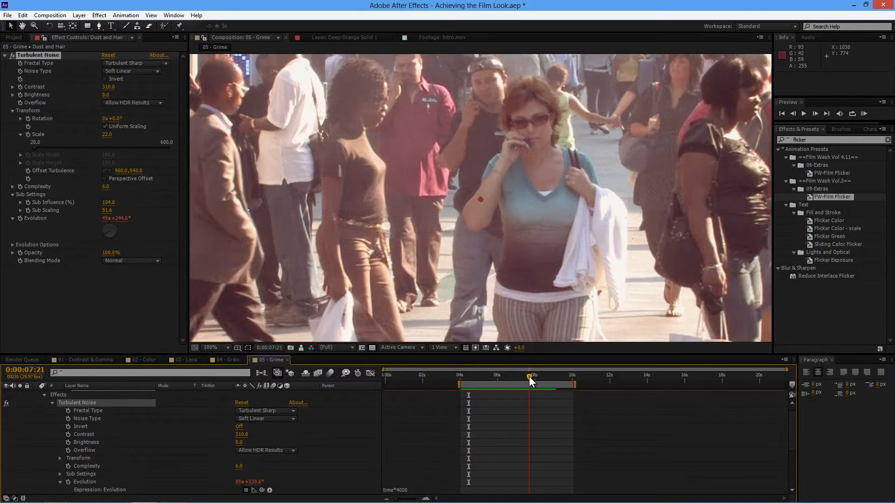
drag(529, 378, 538, 377)
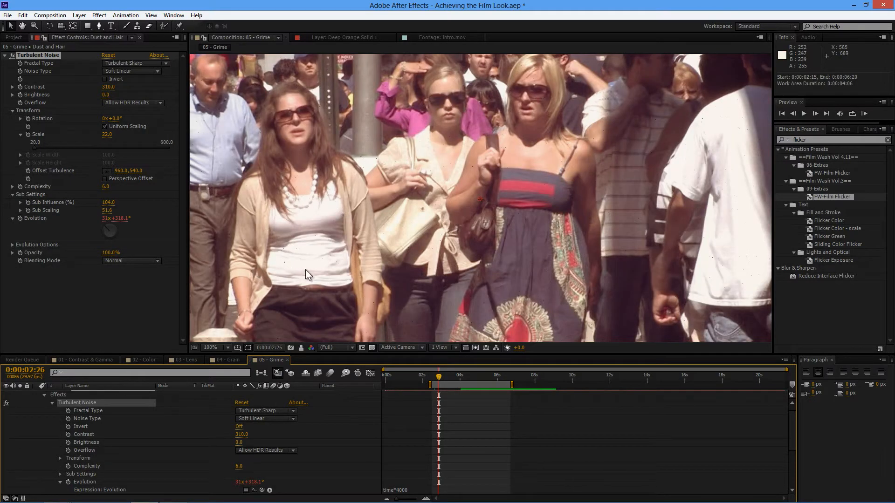
click(454, 373)
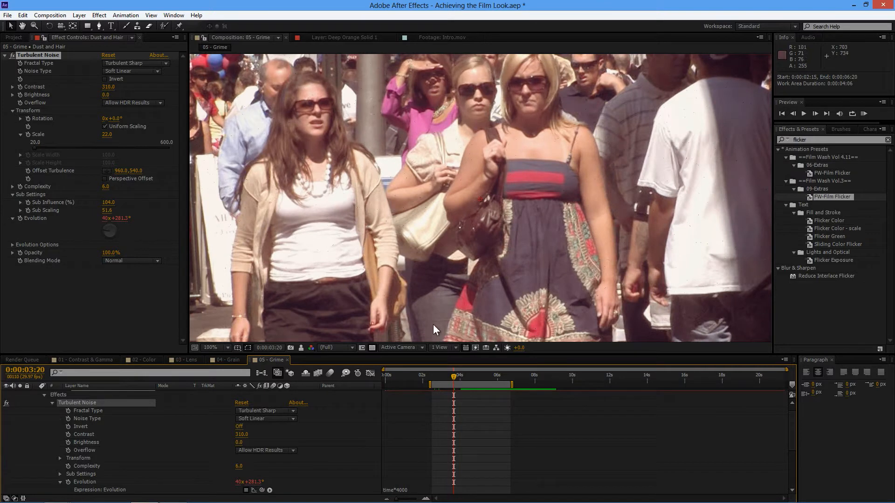
click(444, 375)
click(440, 374)
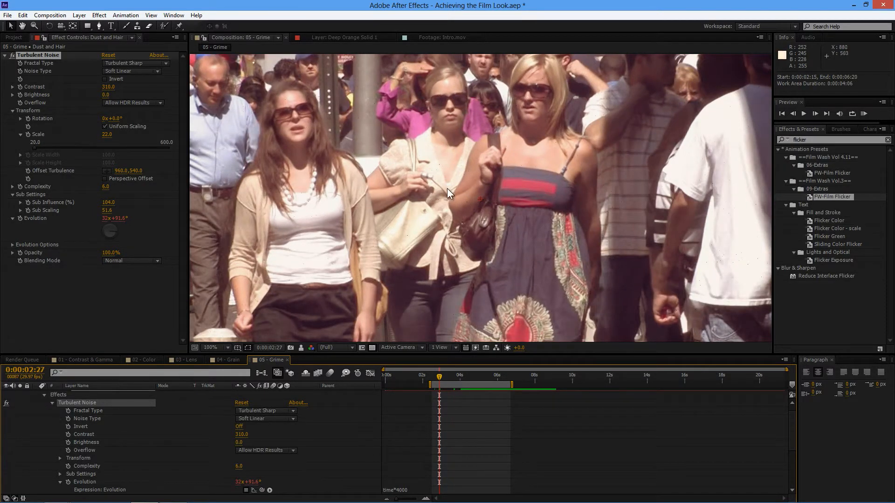
drag(436, 375, 449, 375)
key(comma)
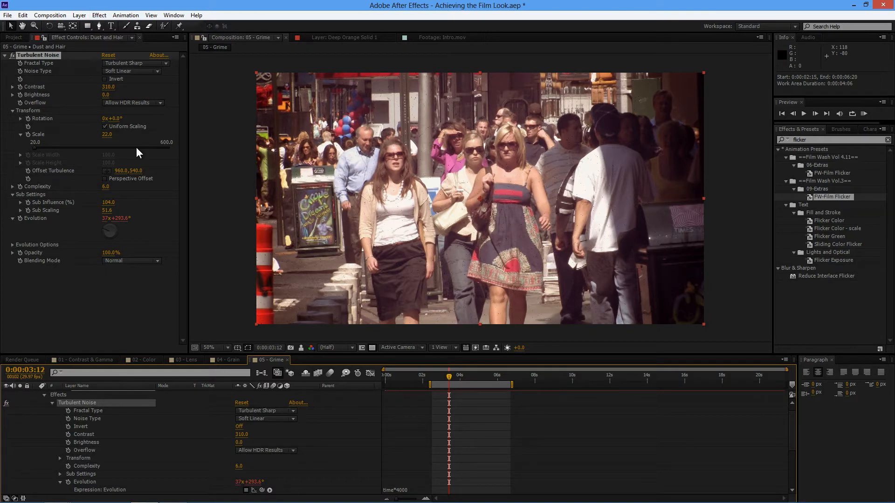
Apply the Turbulent Displace effect to the Dust and Hair layer and raise its Amount to 146.
click(98, 16)
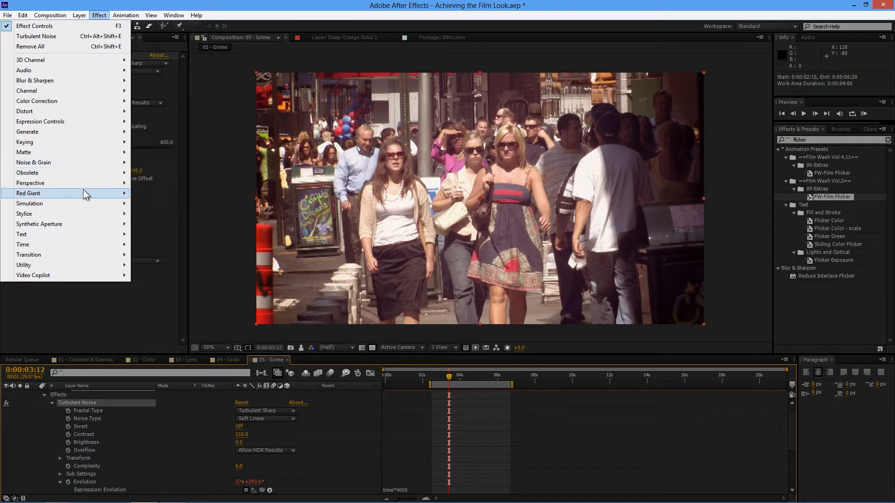
mouse_move(82, 112)
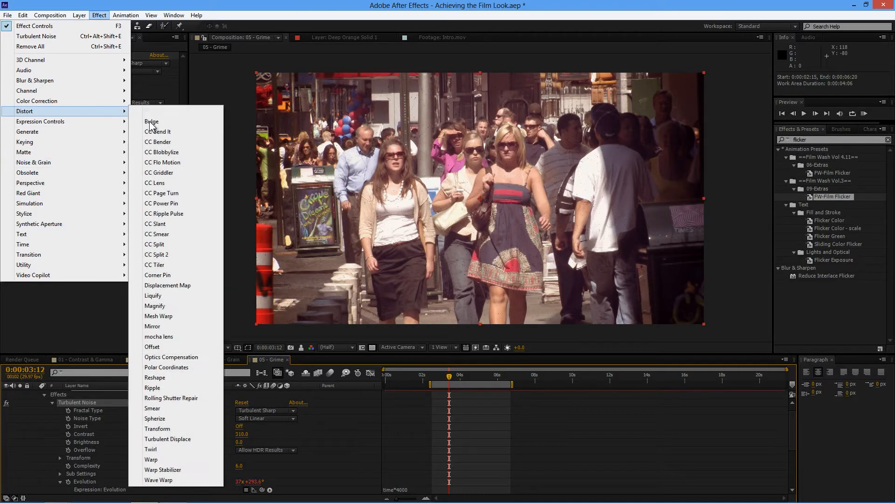
click(197, 438)
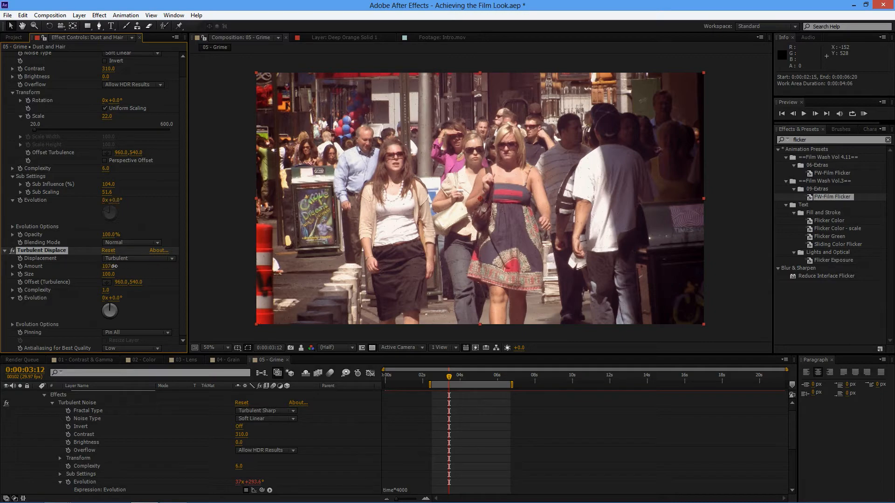
drag(149, 267, 154, 267)
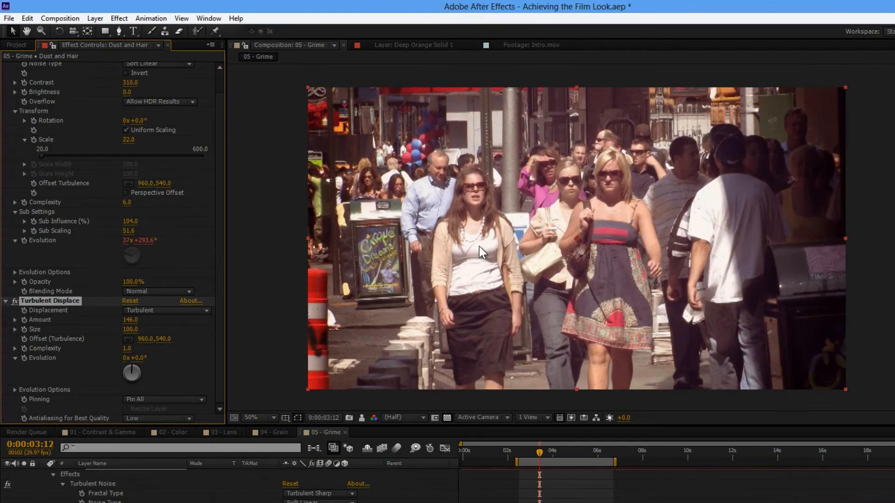
Set Turbulent Displace's Amount and Size to 147 and Complexity to 1.8, and raise Turbulent Noise's Sub Influence to 149.5.
drag(130, 320, 133, 319)
drag(132, 333, 178, 351)
drag(178, 351, 175, 352)
drag(133, 225, 381, 214)
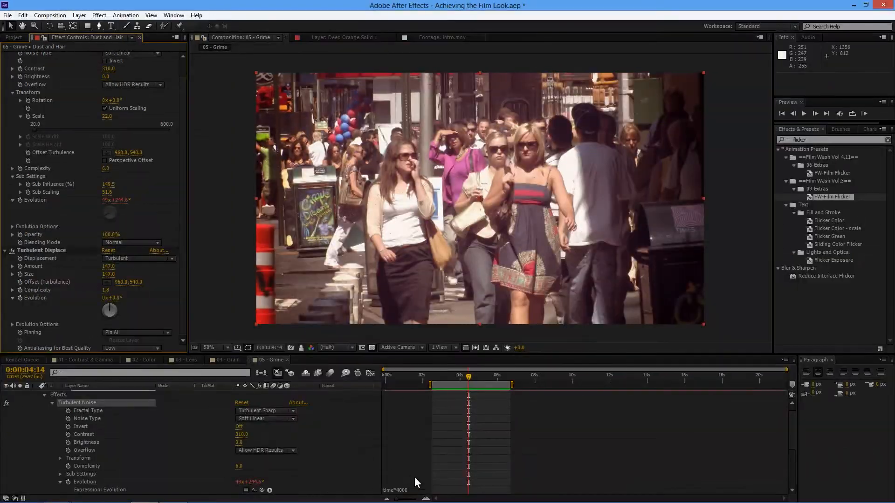
Copy Turbulent Noise's Evolution expression time*4000 to Turbulent Displace's Evolution and RAM-preview the dust and hair.
click(507, 502)
key(ctrl+c)
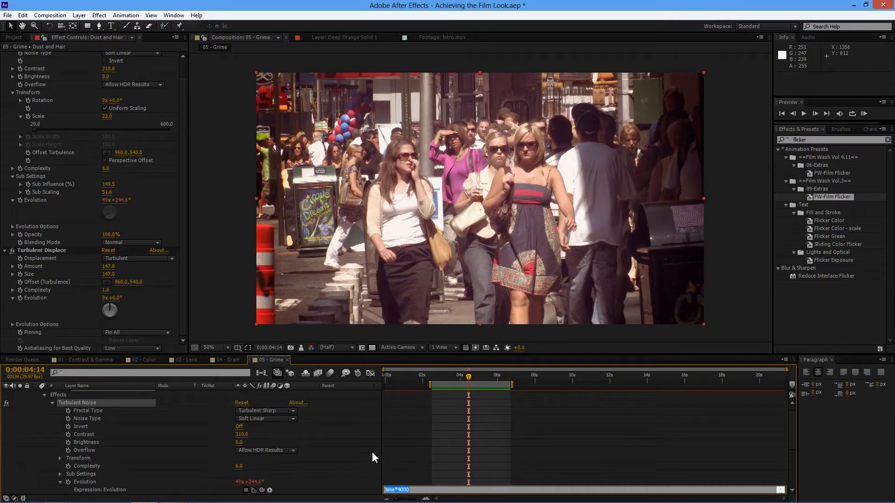
alt+click(21, 297)
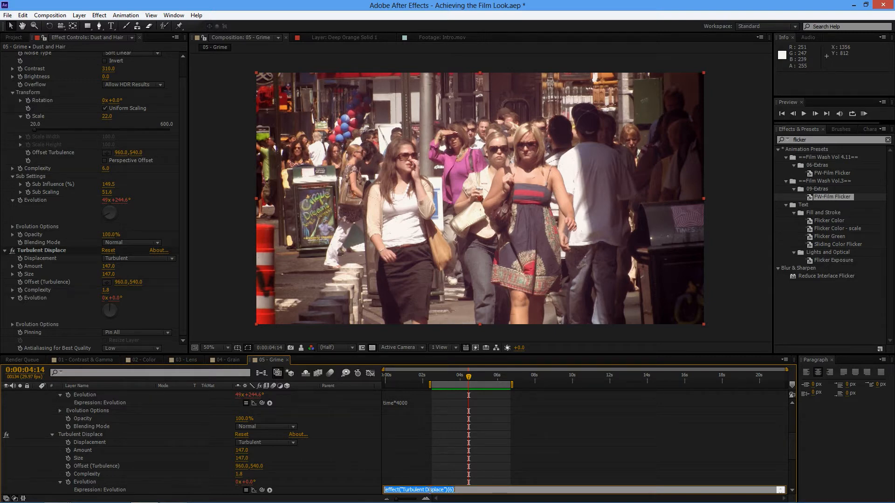
key(ctrl+v)
key(KP_Enter)
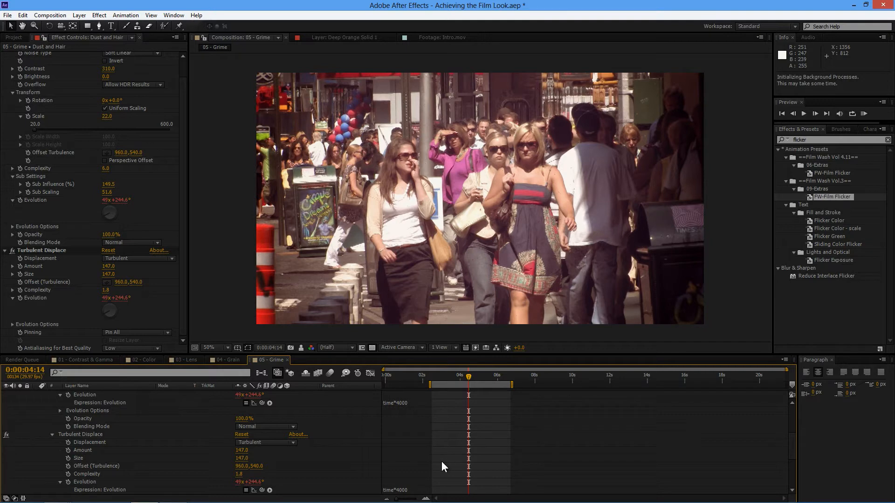
key(KP_0)
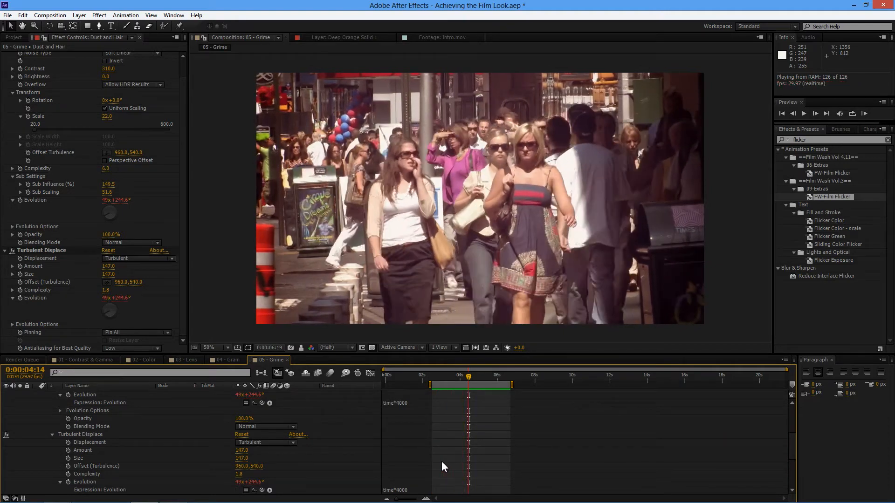
key(space)
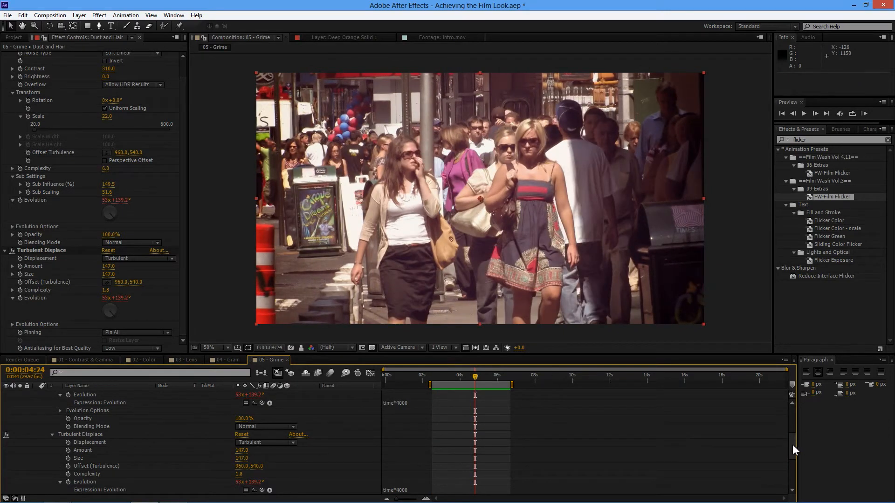
Collapse the Dust and Hair layer's properties and deselect the layer.
scroll(794, 447, up, 5)
click(36, 394)
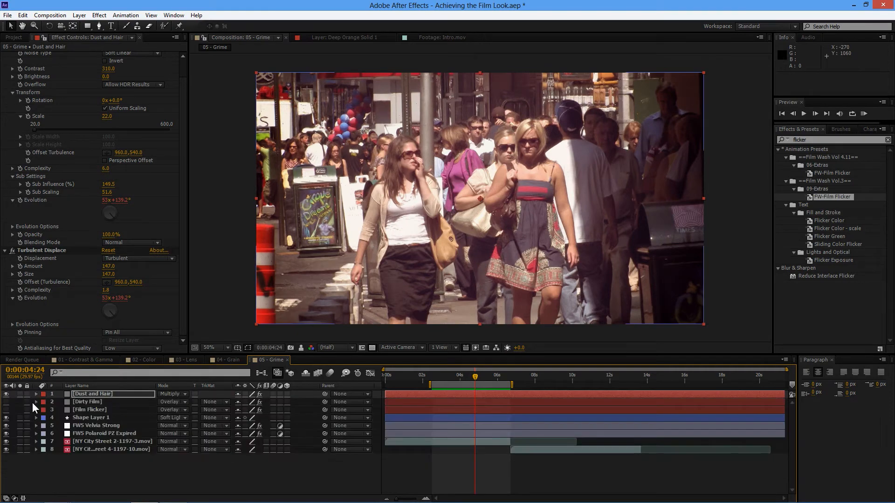
click(142, 483)
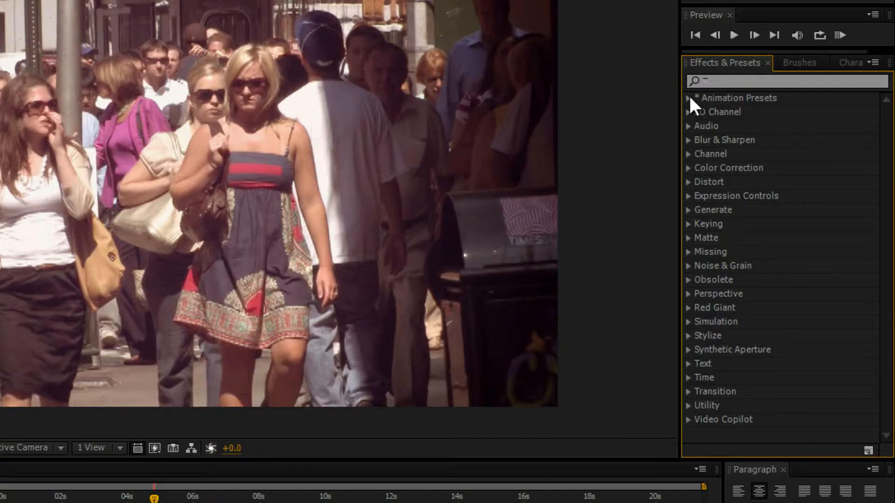
Examine the film-damage presets in the 06-Extras folder of Film Wash Vol 4.11 and the 09-Extras folder of Film Wash Vol.3.
click(688, 98)
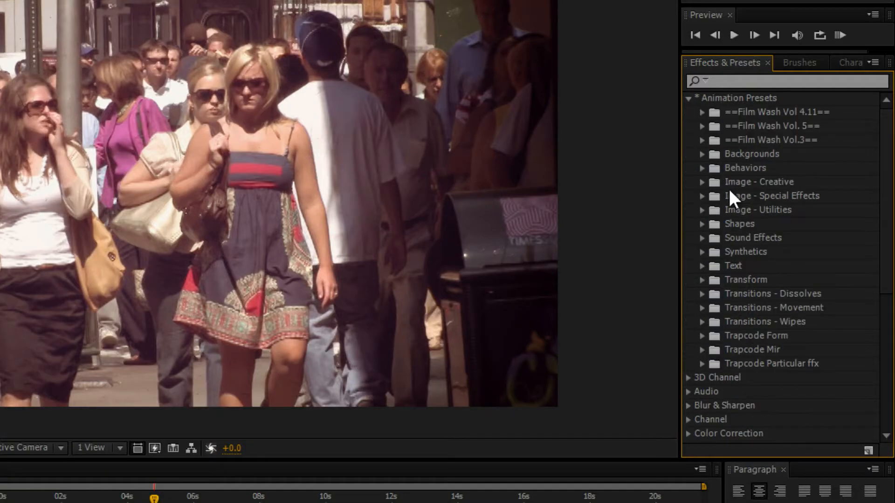
click(701, 141)
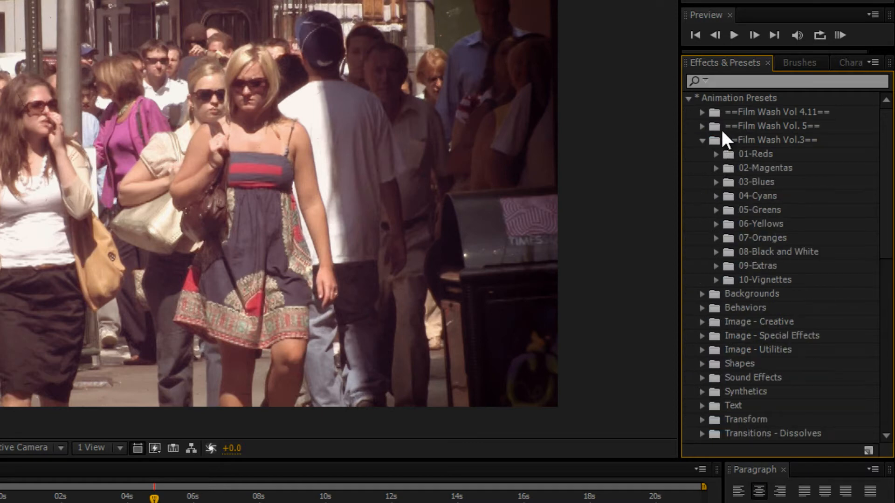
click(702, 112)
click(716, 196)
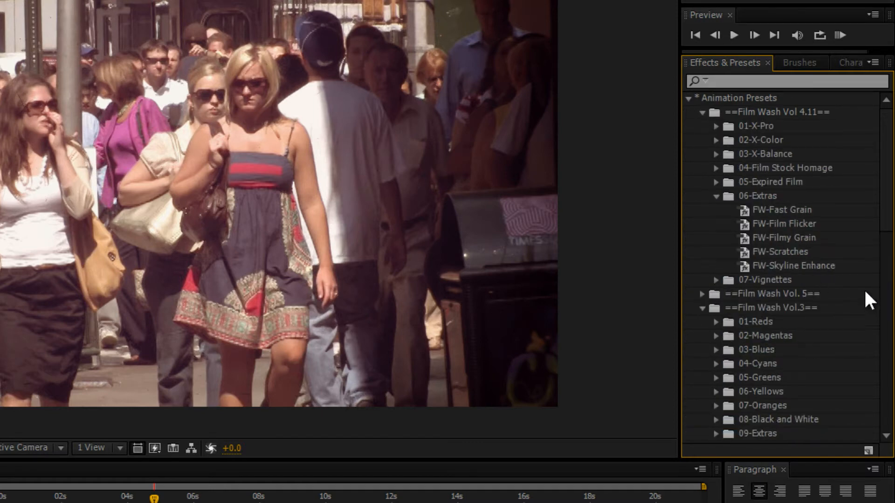
drag(885, 223, 885, 254)
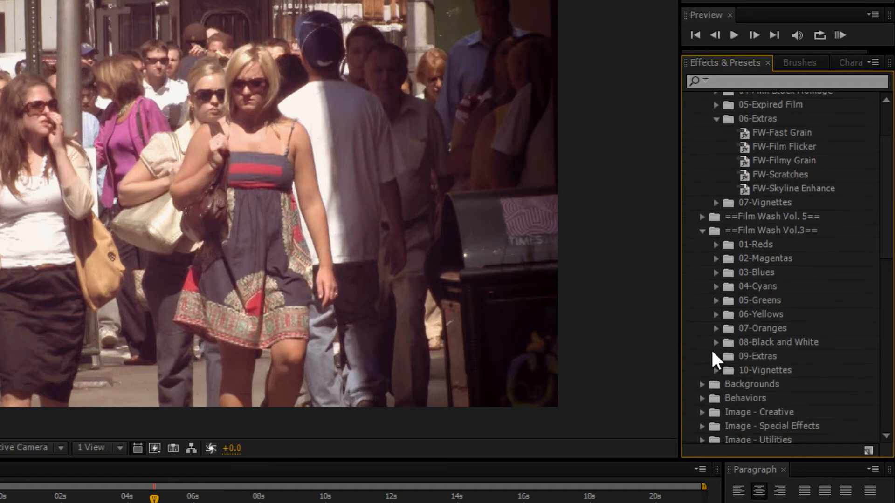
click(716, 357)
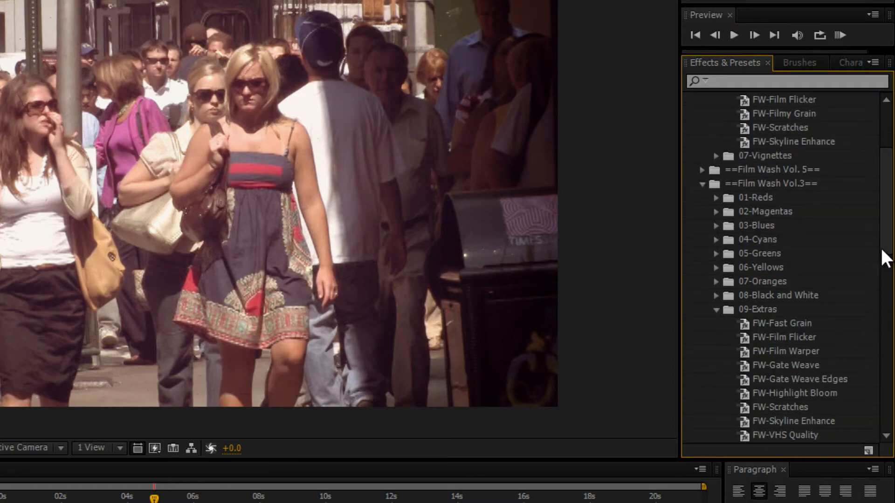
scroll(885, 243, down, 2)
scroll(885, 247, down, 4)
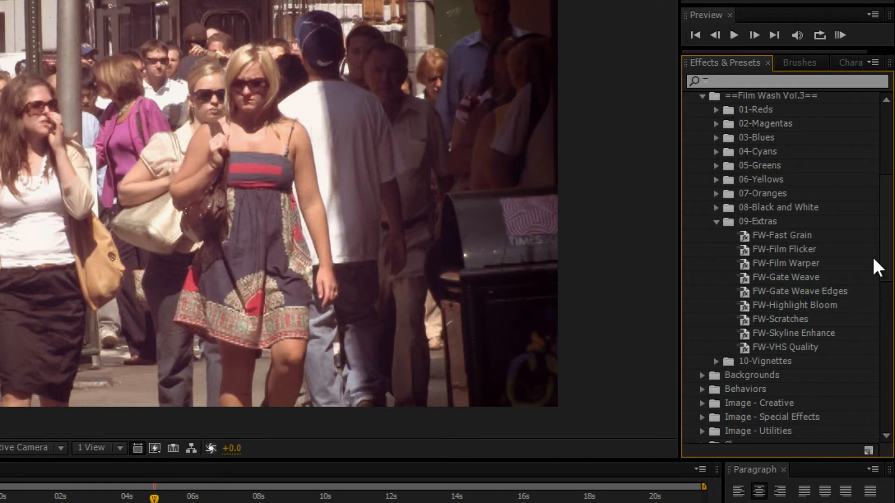
scroll(879, 261, up, 1)
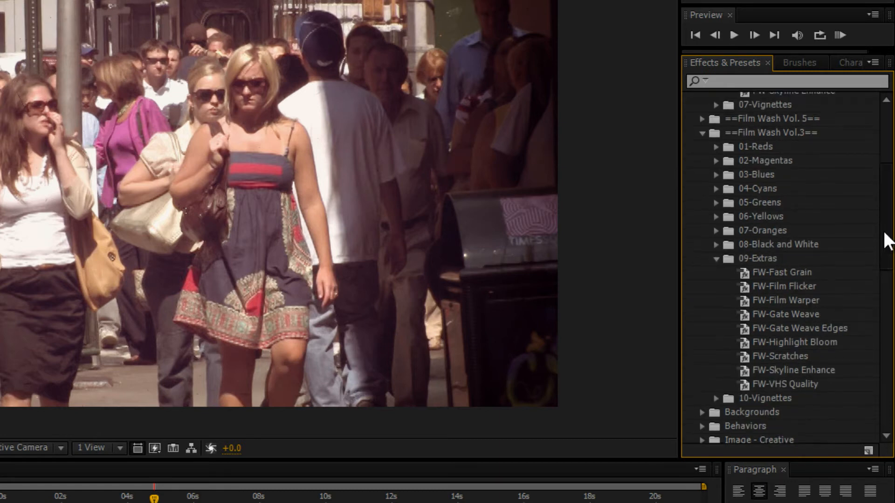
drag(888, 240, 876, 199)
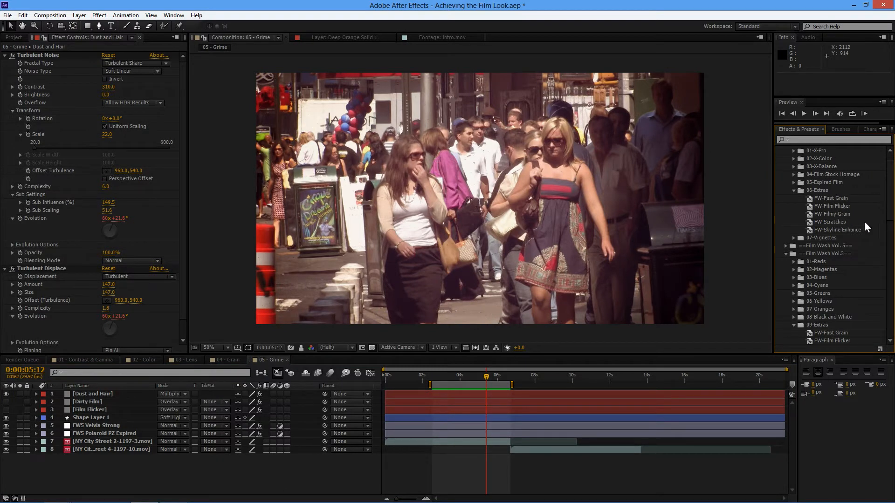
Add a new adjustment layer above all others and apply the FW-Scratches preset from Film Wash Vol 4.11 to it.
click(831, 223)
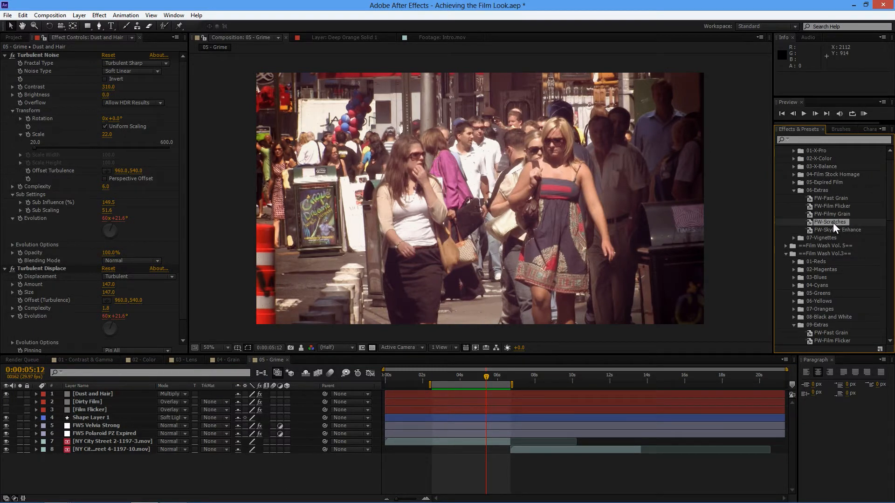
click(79, 15)
mouse_move(99, 15)
click(135, 464)
click(79, 15)
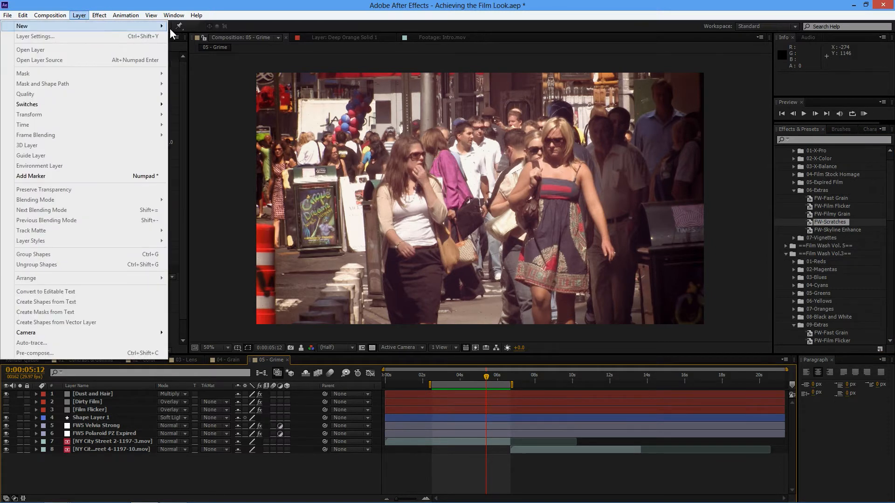
mouse_move(158, 26)
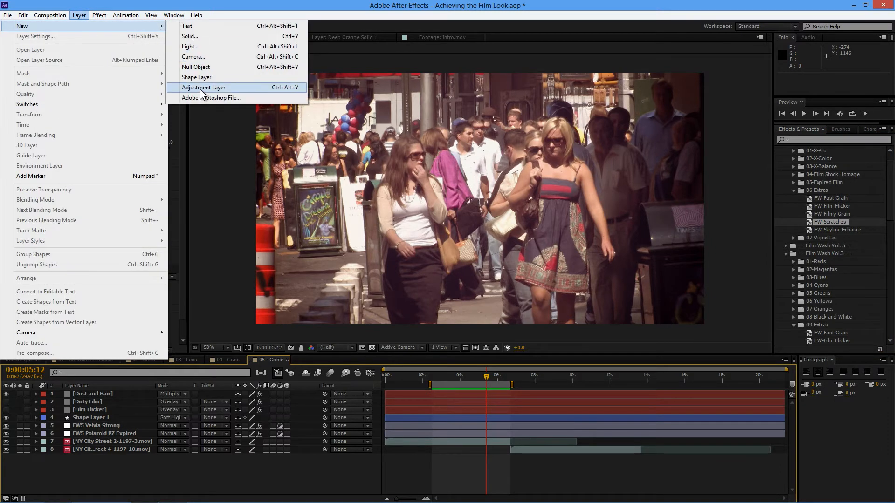
click(204, 88)
double_click(816, 223)
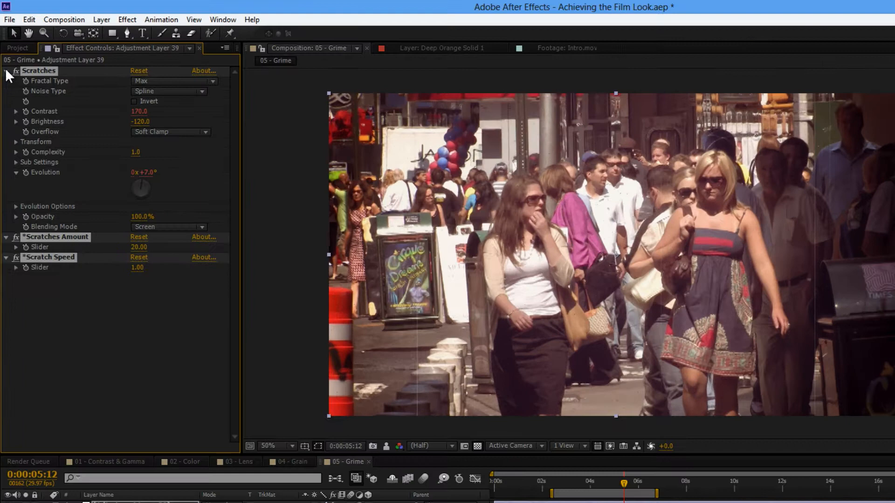
Collapse the Scratches effect, show only the Scratches Amount and Scratch Speed sliders, and preview the scratches.
ctrl+click(5, 55)
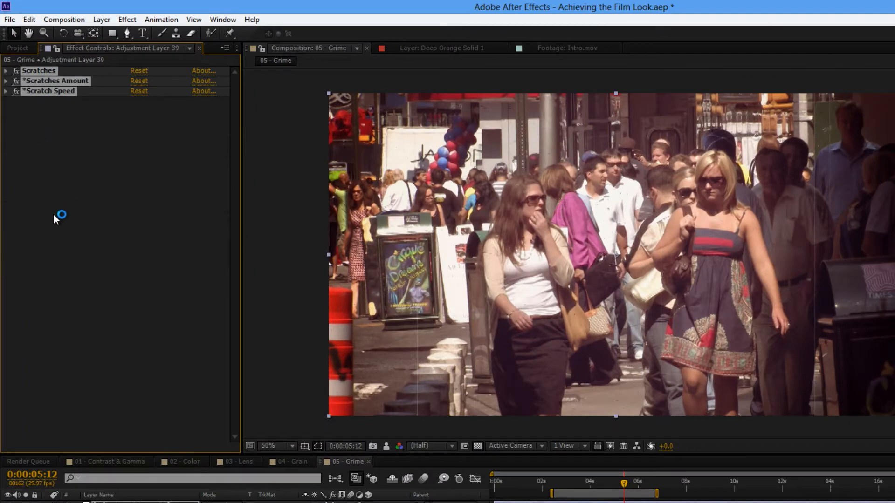
click(54, 216)
click(6, 80)
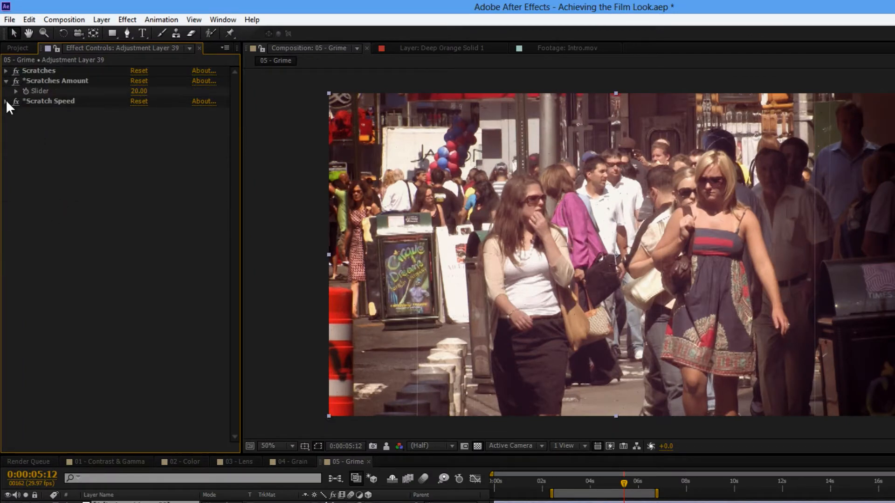
click(6, 100)
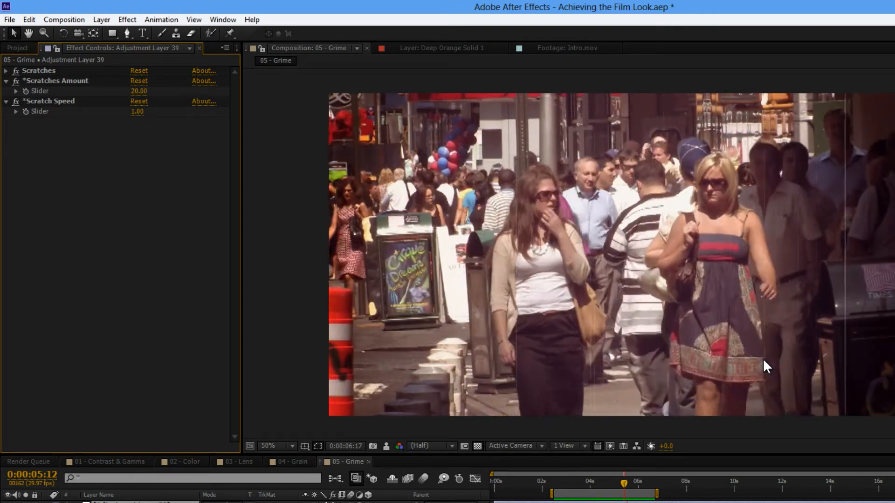
key(space)
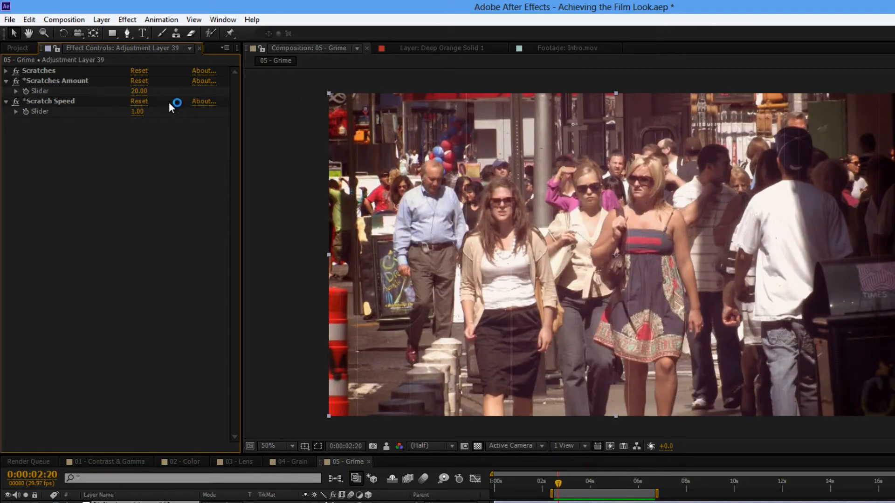
Set the Scratches Amount slider to 5 and preview the scratches on the footage.
click(139, 91)
text(5)
key(Return)
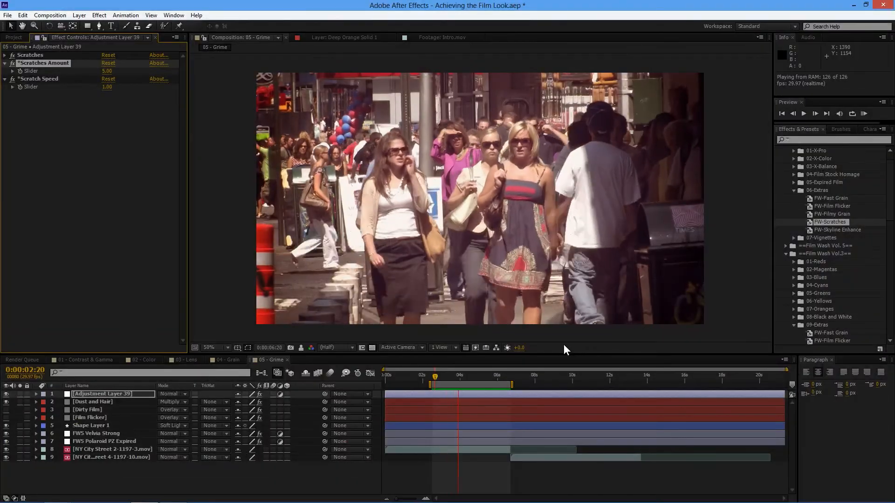
key(space)
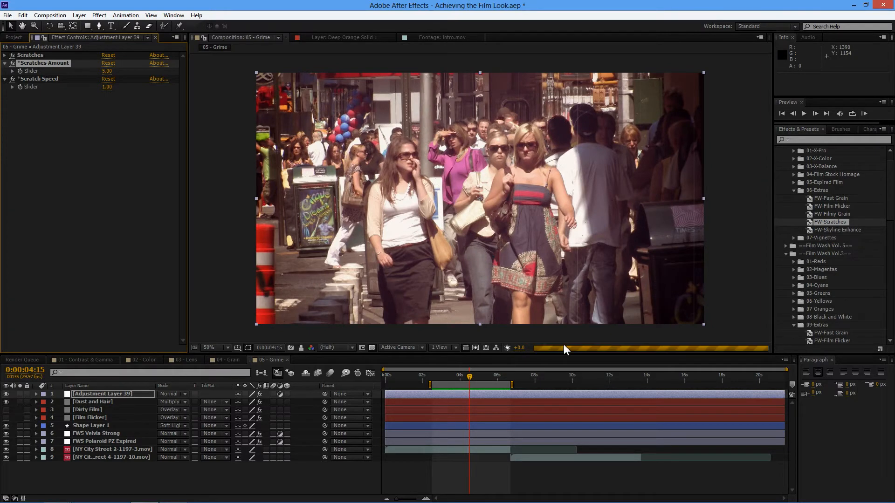
Add another adjustment layer named Gate weave and apply the FW-Gate Weave preset from 09-Extras, dismissing the missing-effect message.
key(ctrl+alt+y)
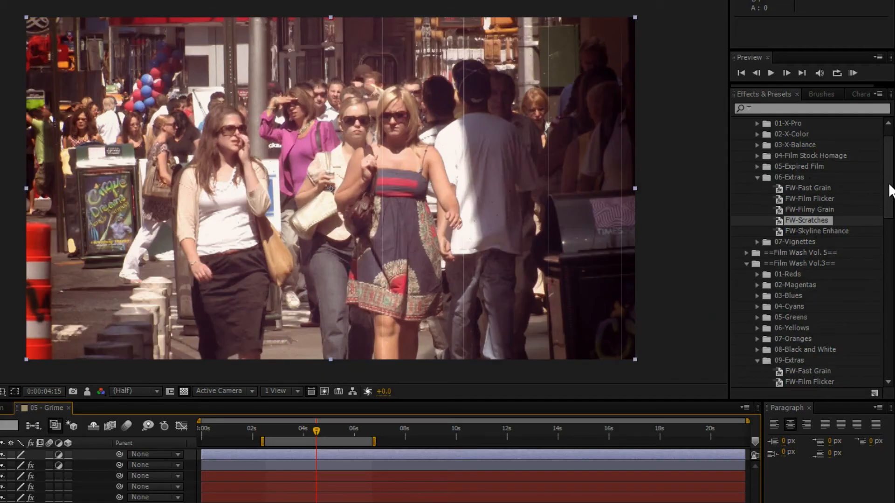
drag(889, 191, 879, 227)
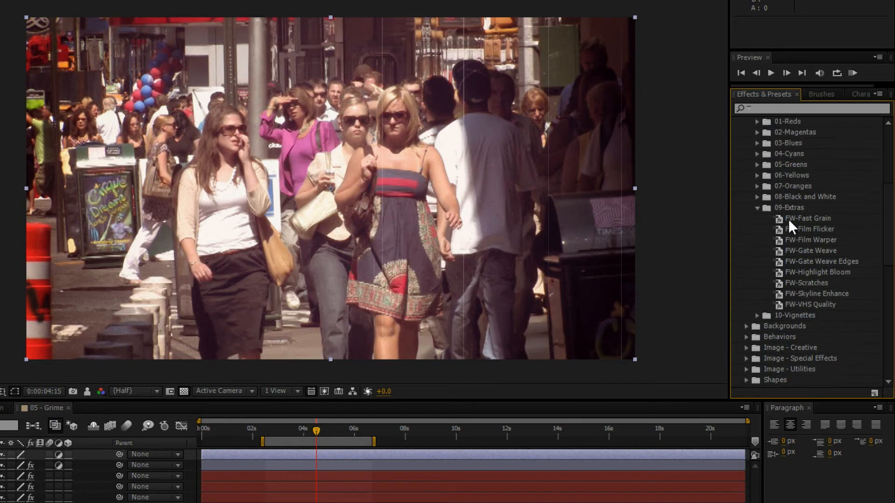
double_click(806, 250)
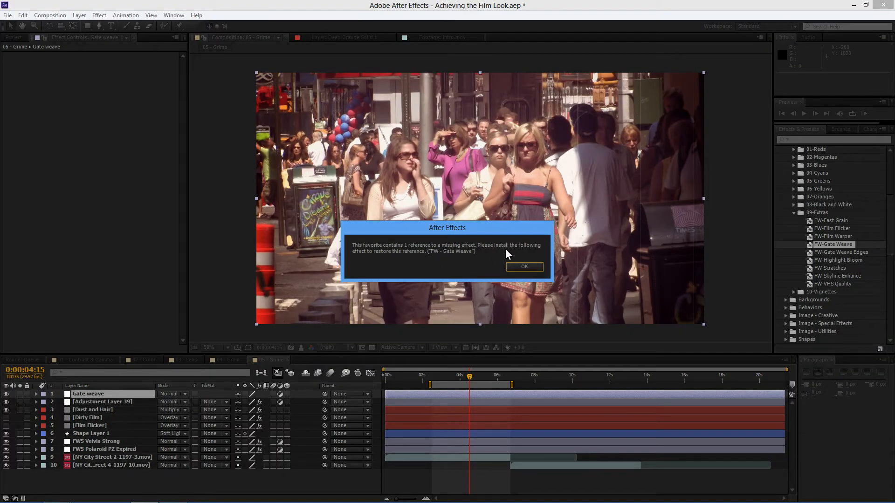
click(523, 267)
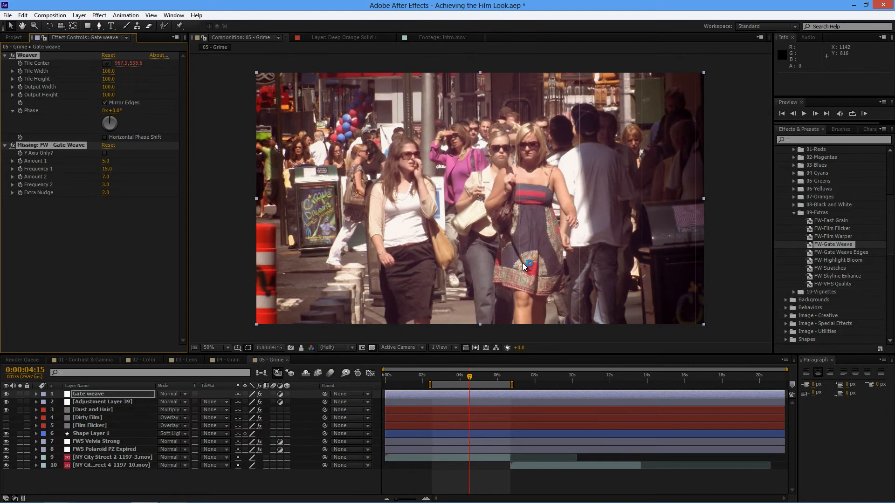
Collapse the Weaver effect, leaving the Gate Weave controls open, and preview the frame movement.
click(5, 55)
click(54, 156)
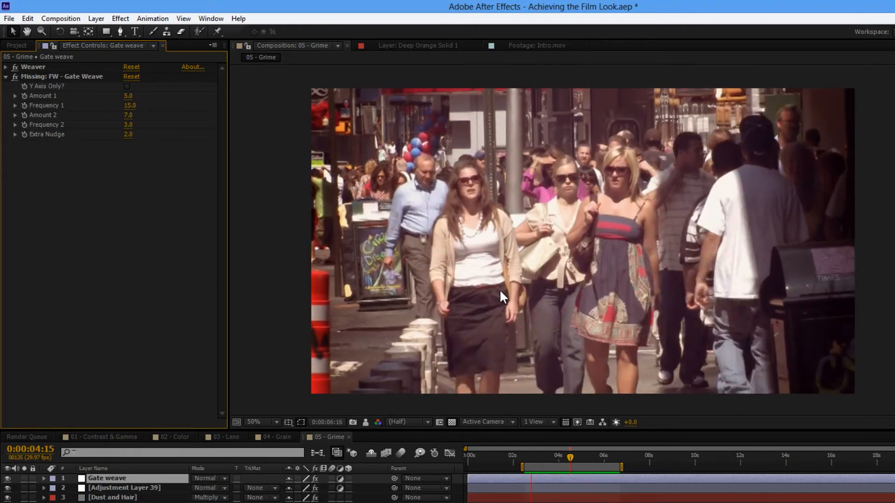
click(499, 289)
Limit Gate Weave to the Y axis and set Amount 1 to 27, Amount 2 to 36, Frequency 2 to 4 and Extra Nudge to 6.
click(127, 86)
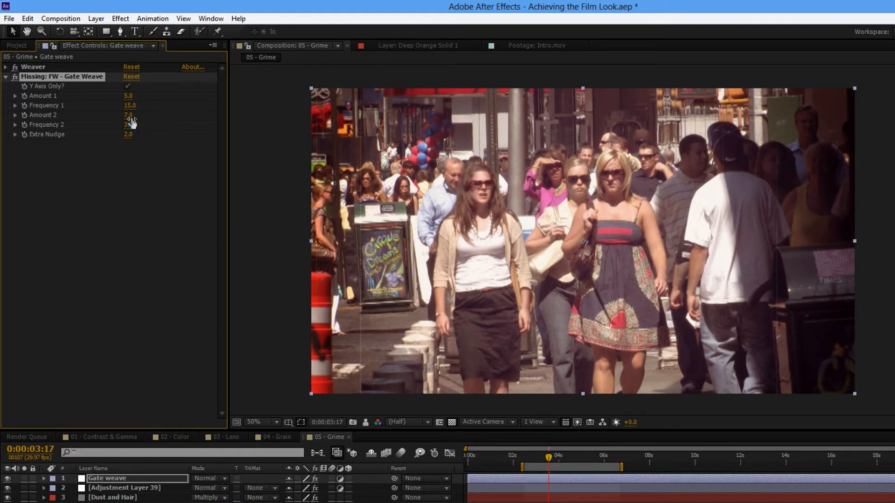
drag(130, 115, 133, 134)
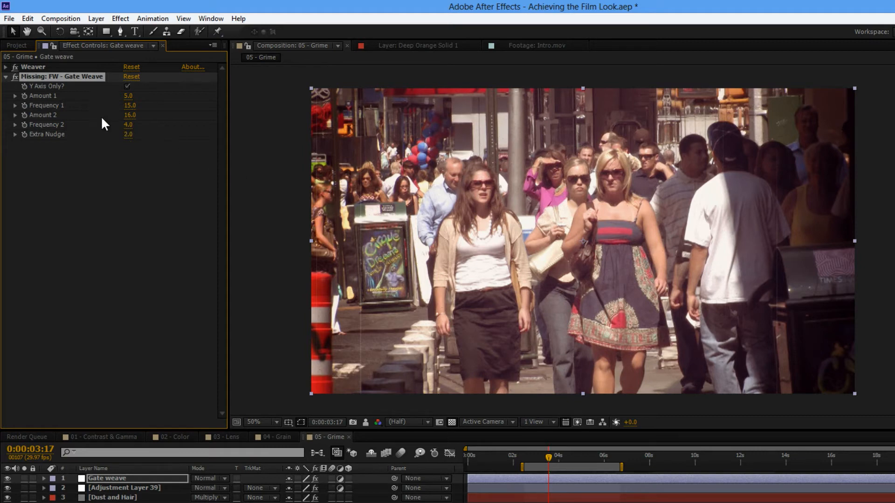
drag(131, 133, 130, 133)
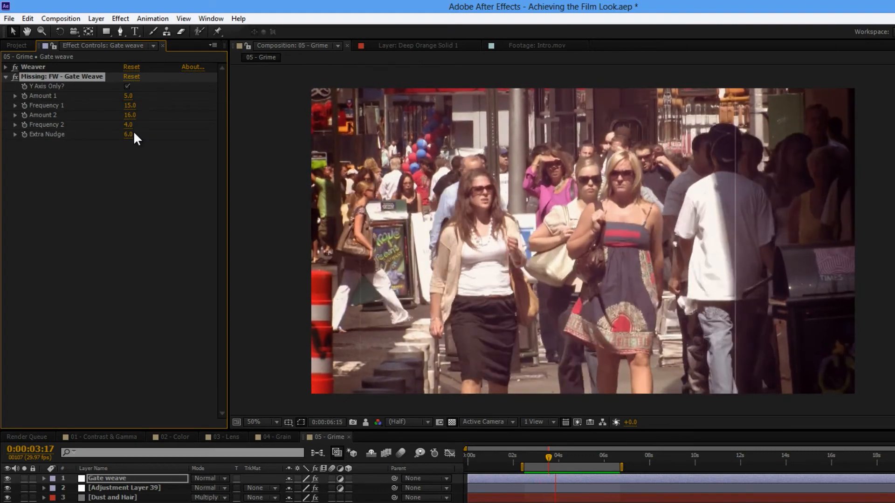
key(space)
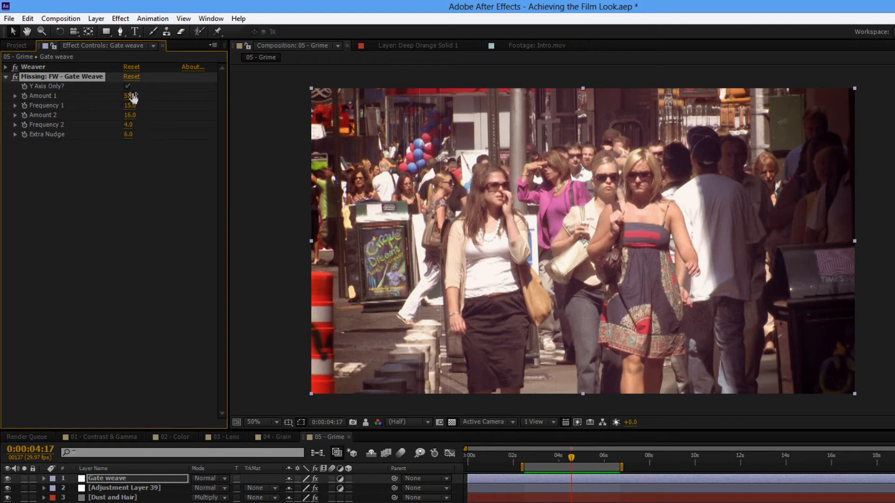
mouse_move(131, 95)
mouse_down()
mouse_move(143, 94)
mouse_move(137, 114)
mouse_move(137, 94)
mouse_up()
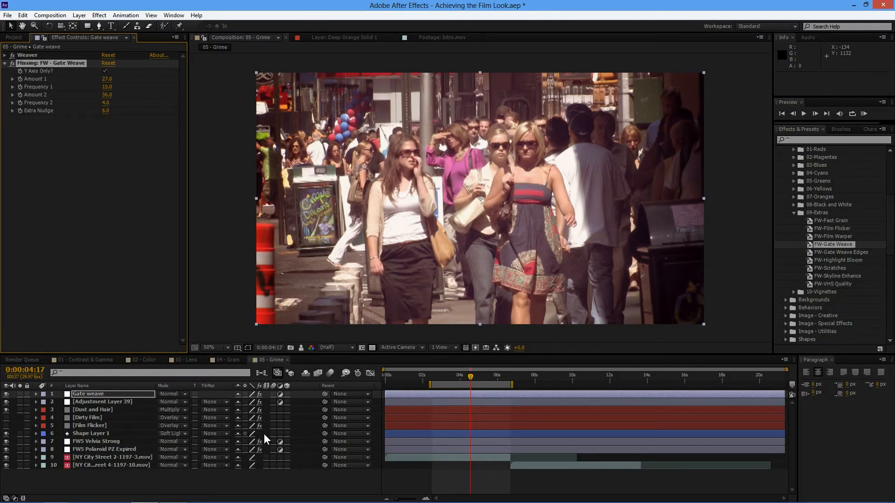
Enable motion blur for both NY City street clips, the Gate weave layer and the composition, and preview the result.
click(273, 465)
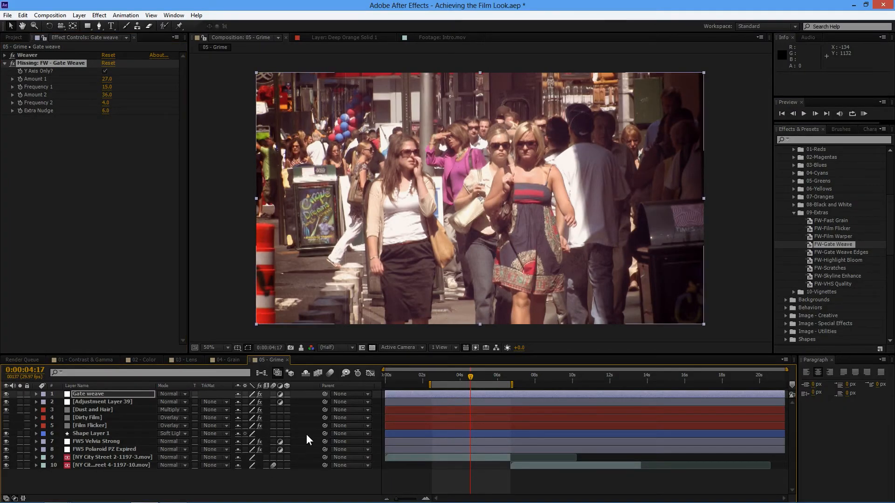
click(274, 457)
click(331, 373)
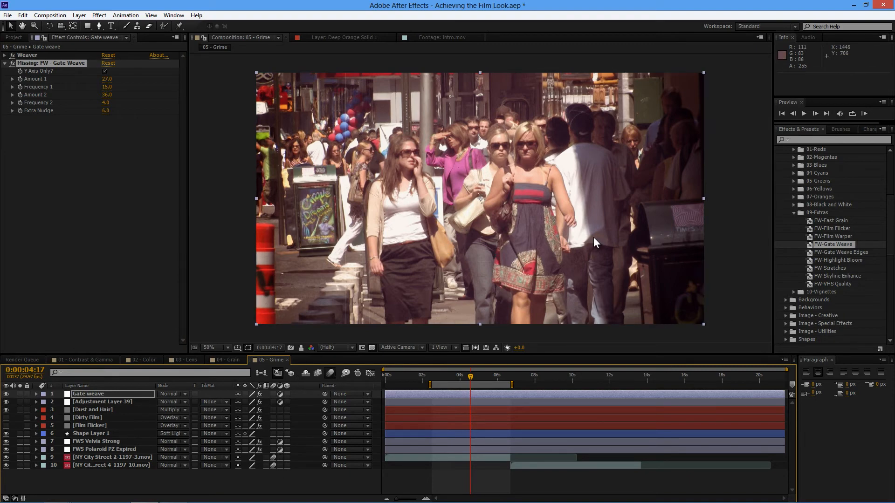
key(KP_0)
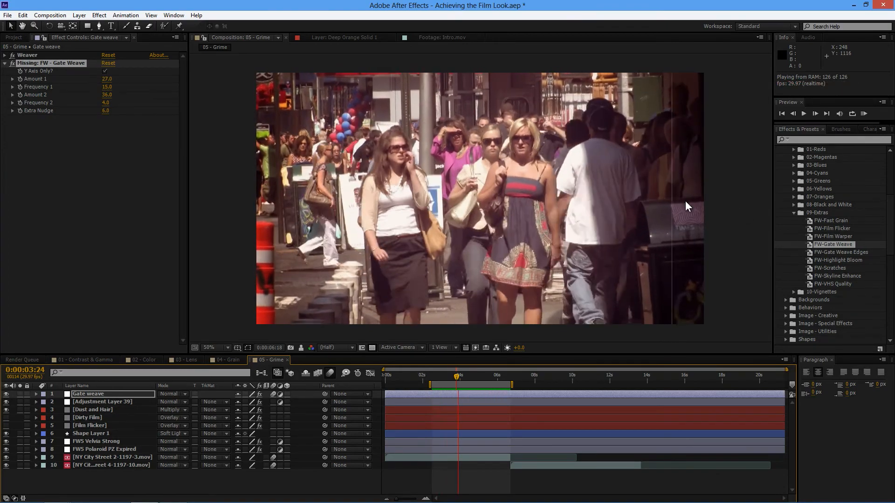
click(480, 378)
drag(480, 377, 474, 377)
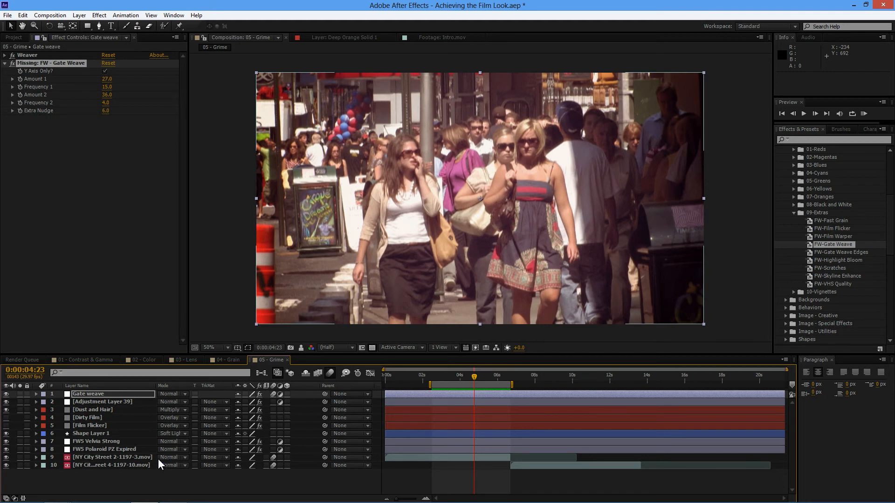
Review the 01 - Contrast & Gamma composition by showing and hiding the Soft Aged Sun and Warm Summer looks one at a time.
click(97, 360)
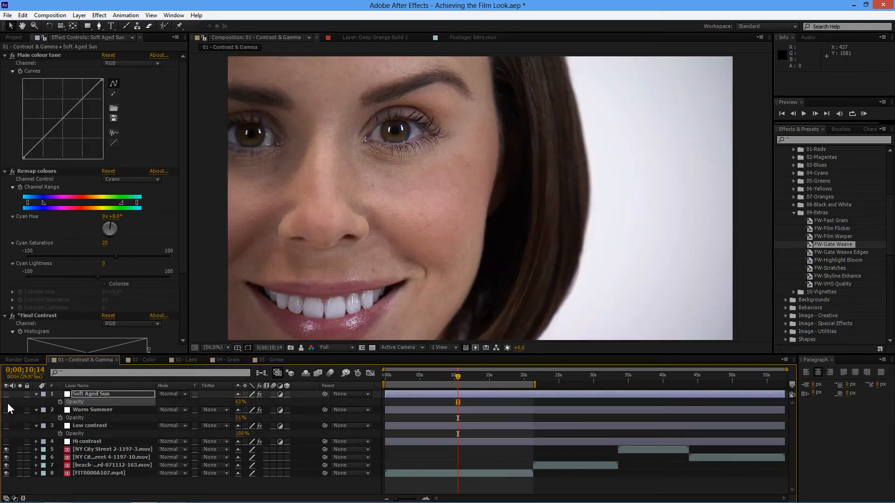
click(6, 394)
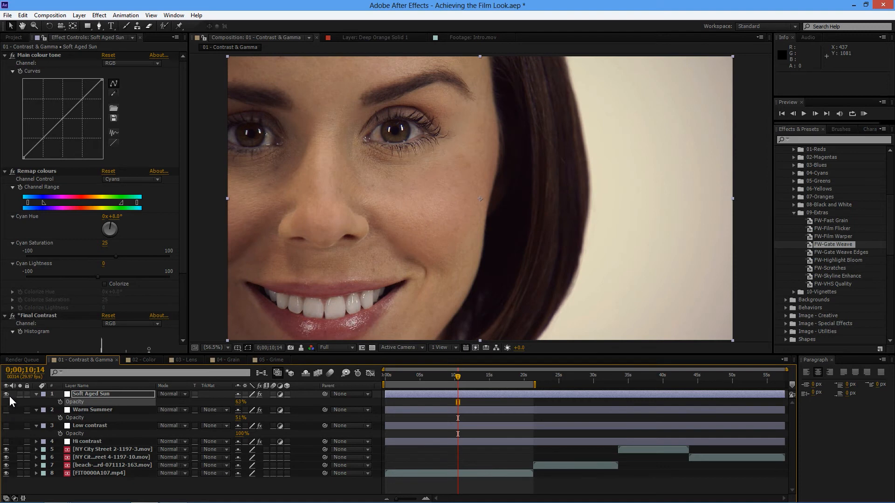
click(6, 394)
click(7, 410)
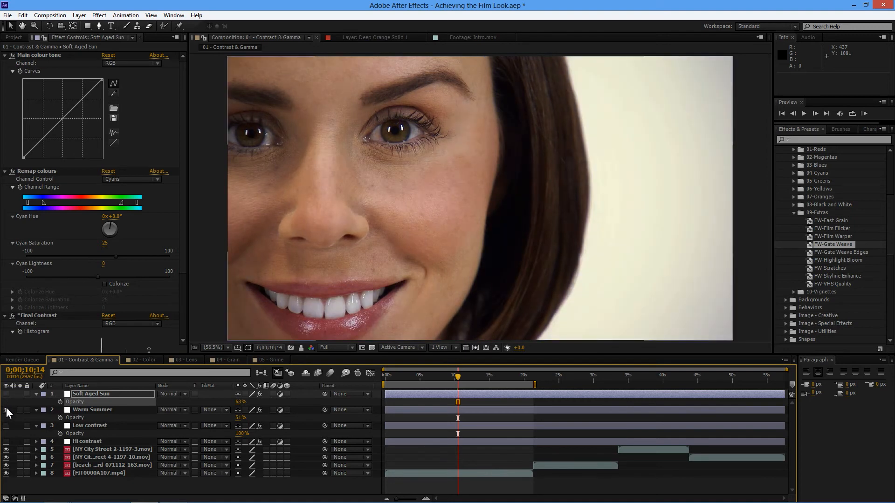
click(7, 410)
Open the 02 - Color composition, hide Adjustment Layers 34 and 35, and compare the Fuji FP100C and Kodak Gold 200 looks.
click(142, 360)
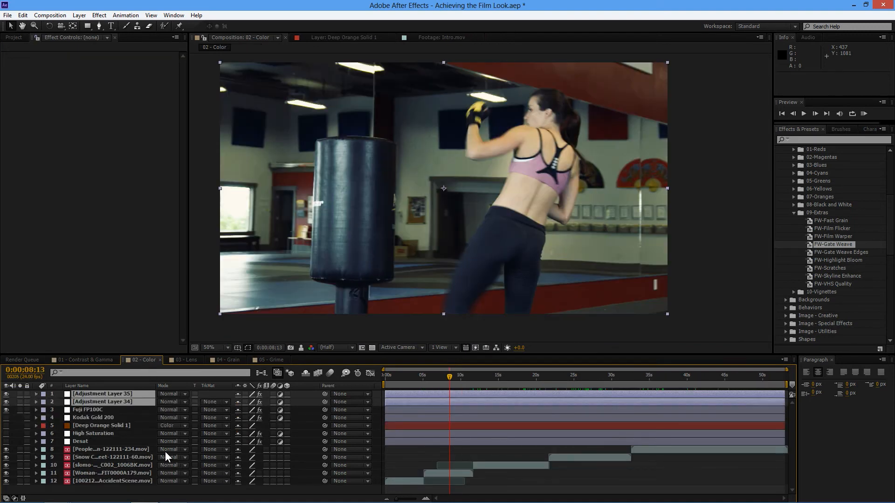
drag(8, 395, 7, 404)
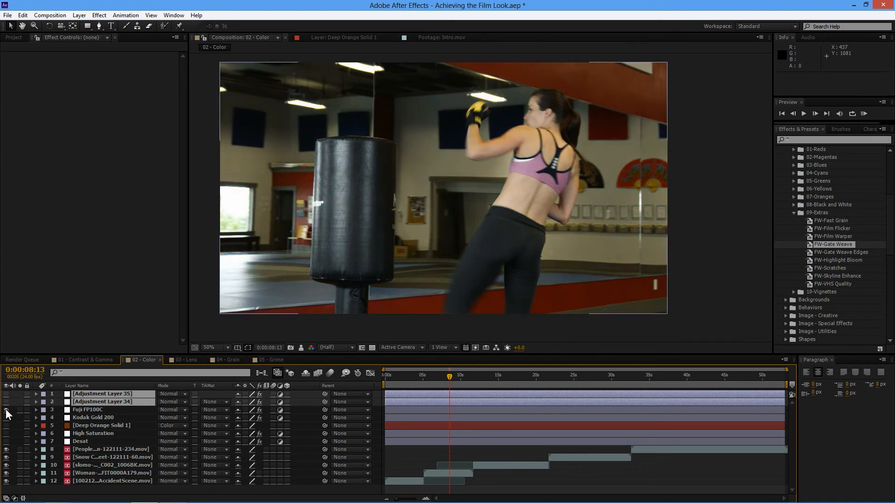
click(7, 410)
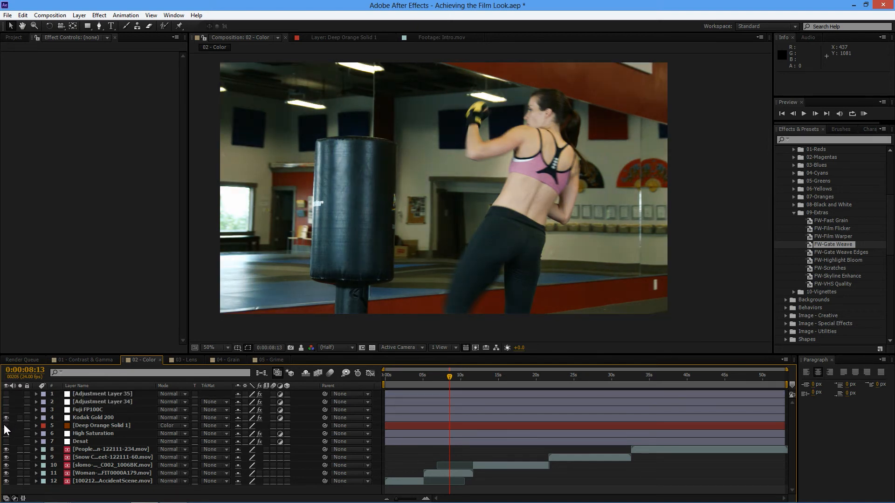
click(6, 410)
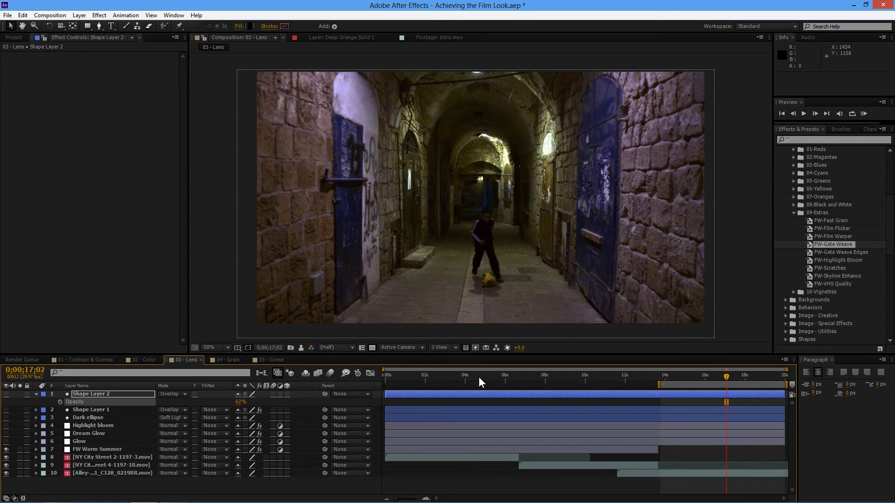
Play the alley clip in the 03 - Lens composition and toggle the visibility of Dark ellipse, Shape Layer 1 and Shape Layer 2.
drag(481, 382, 697, 382)
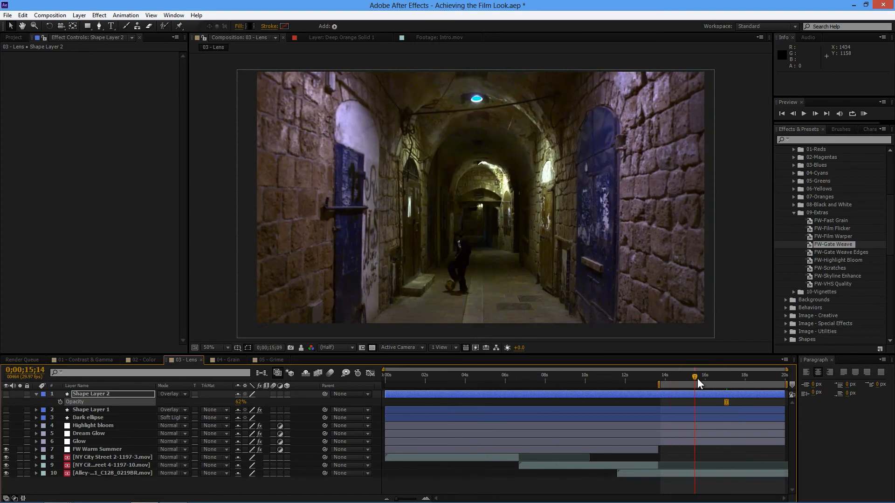
key(space)
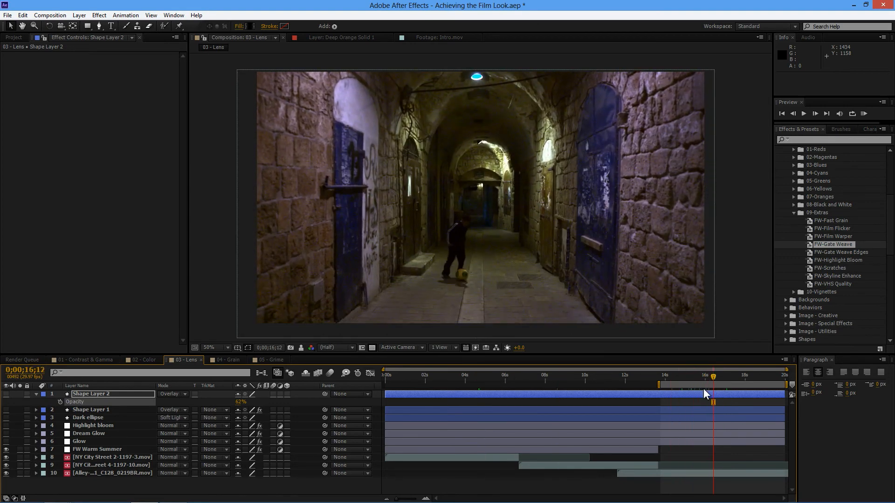
drag(7, 417, 10, 394)
Review the portrait clip in the 04 - Grain composition, and return to 05 - Grime at about 3 seconds.
click(228, 360)
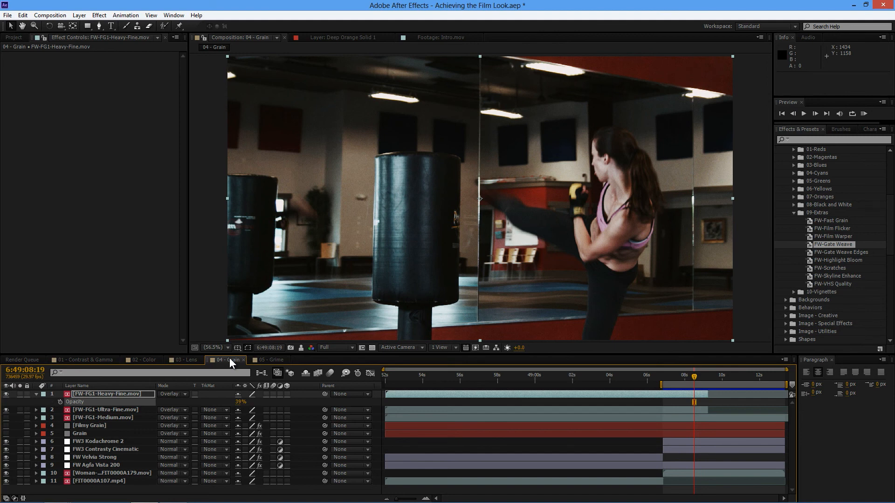
click(521, 377)
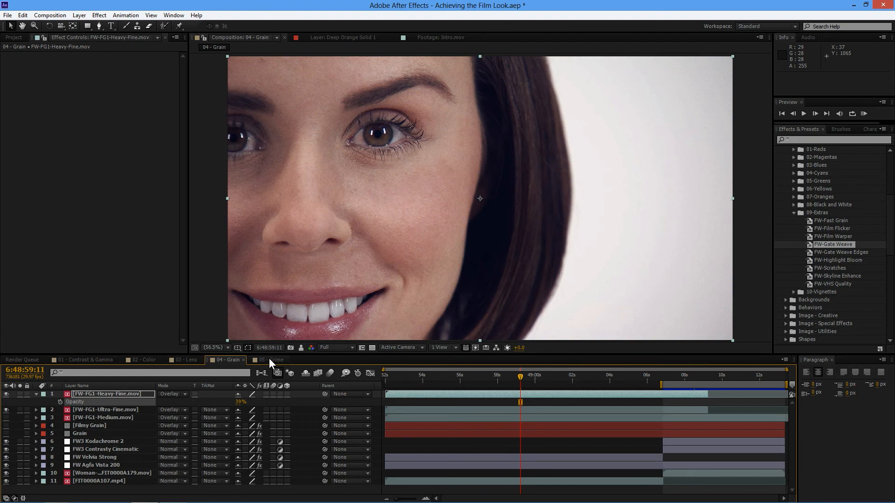
click(270, 360)
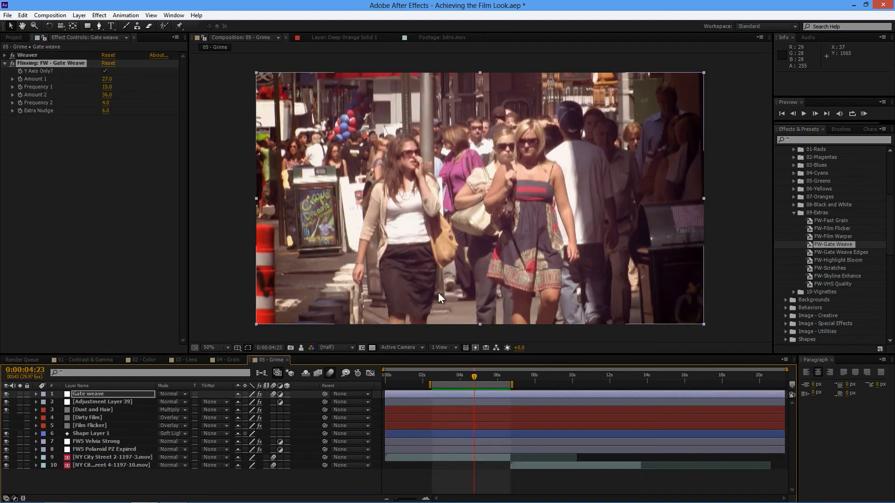
click(440, 371)
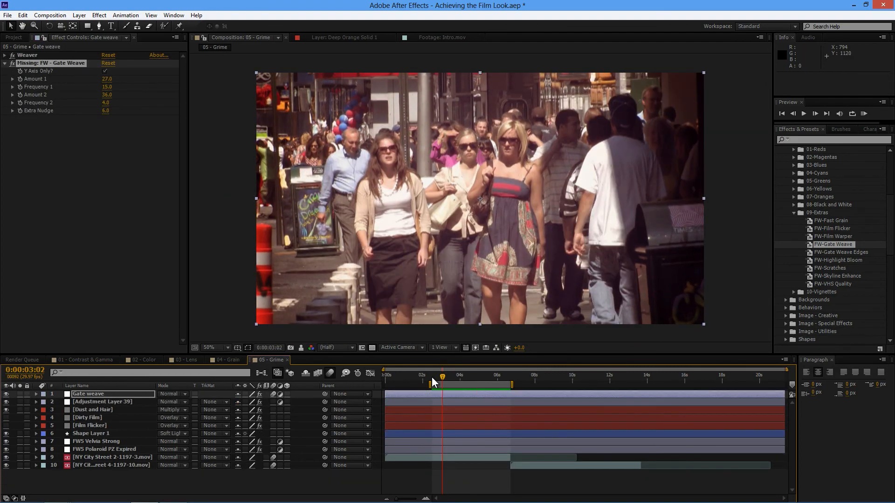